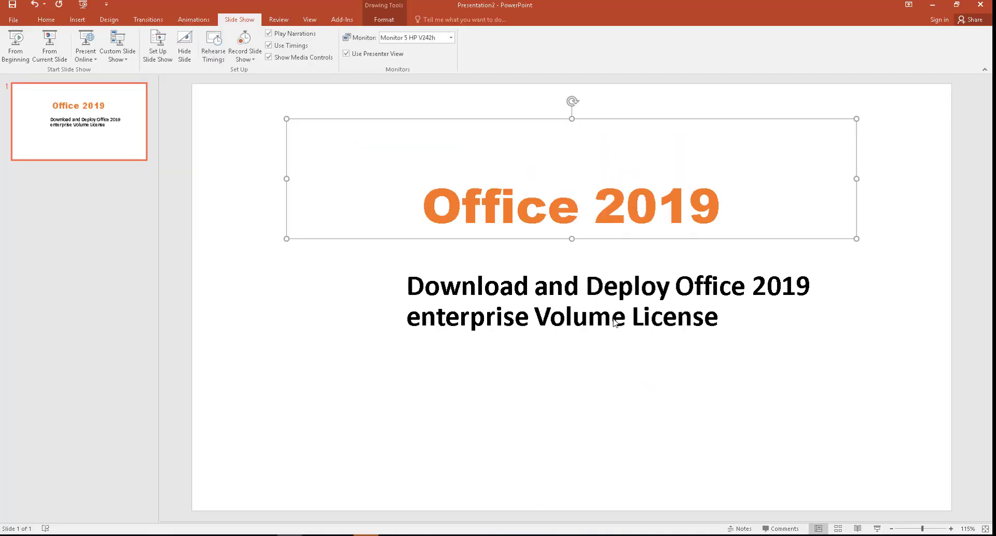
Open Chrome in a new maximized tab and search for 'Office 365 ODT'
left_click(932, 4)
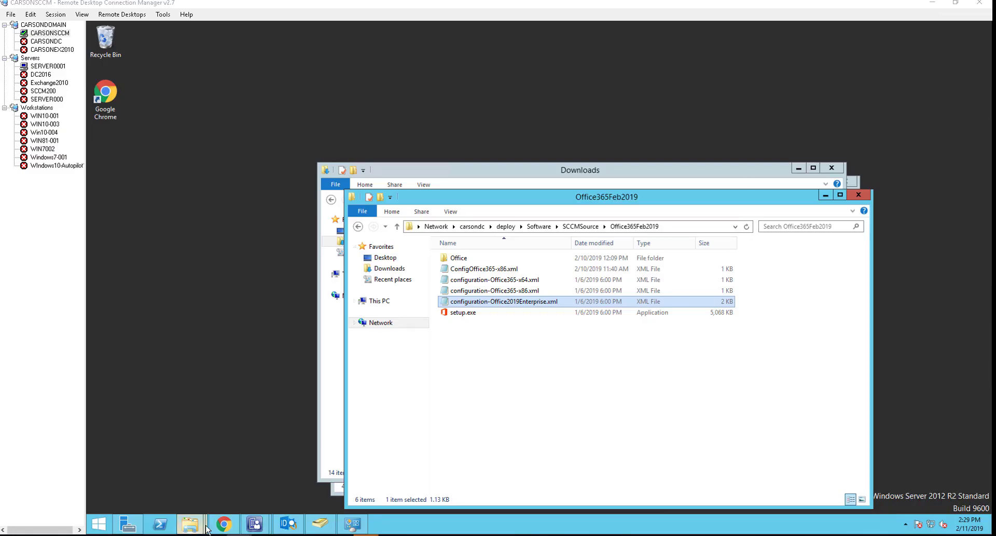
left_click(222, 525)
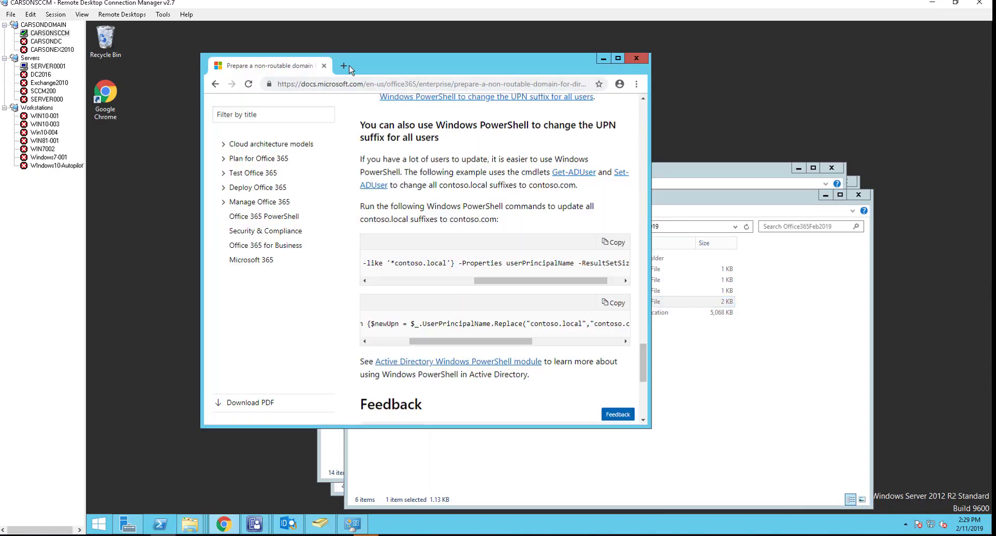
left_click(343, 66)
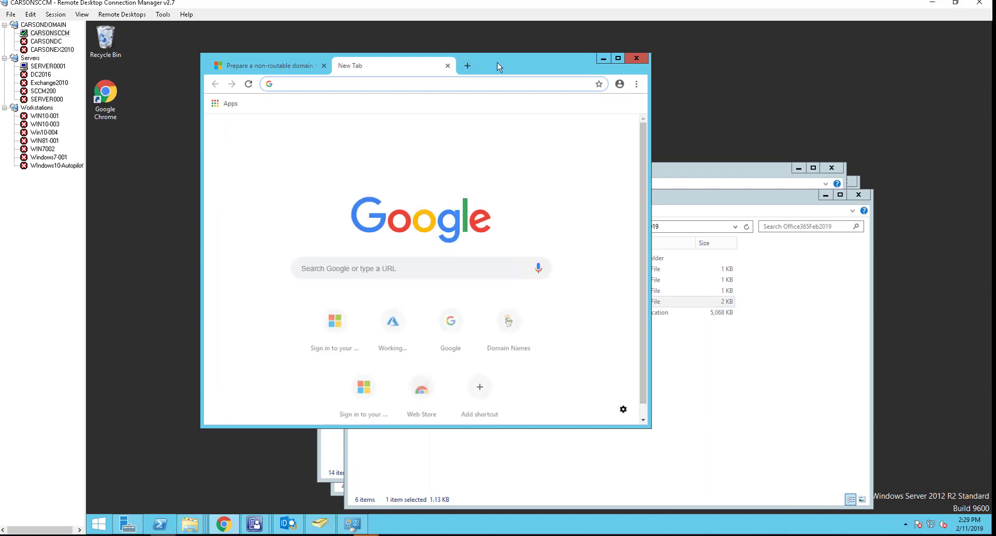
left_click(619, 58)
left_click(502, 233)
type("off")
key("Right")
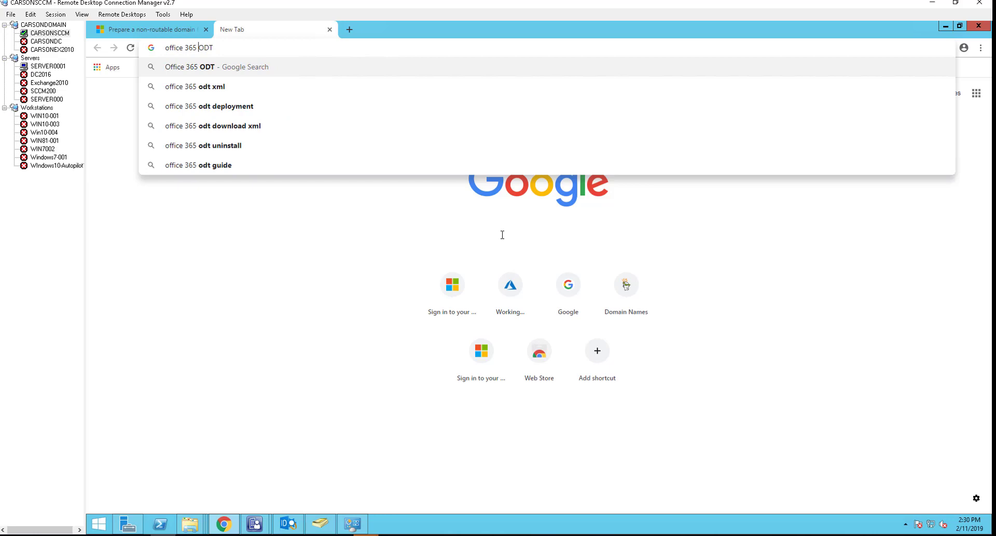
key("Return")
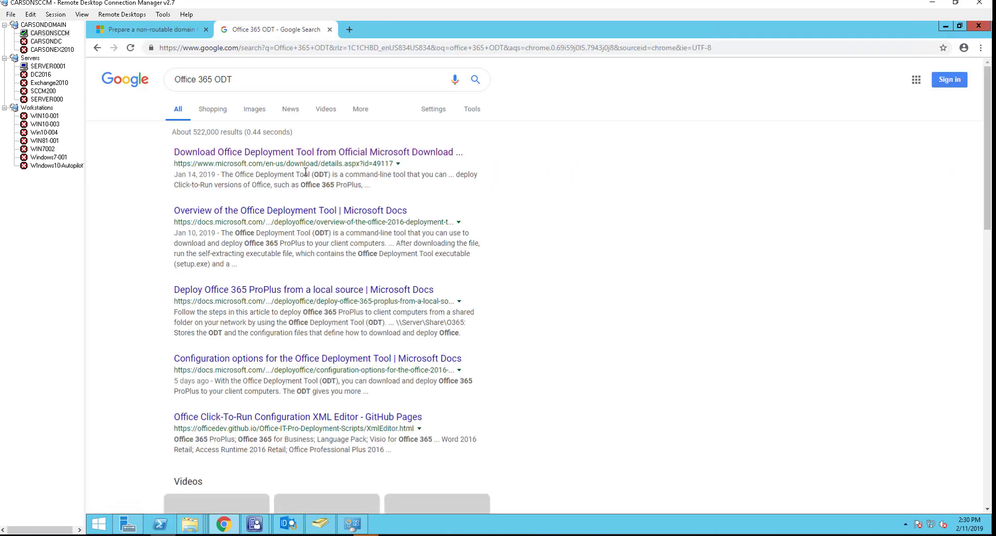
Download the Office Deployment Tool from the Download Center and show it in its folder
left_click(276, 154)
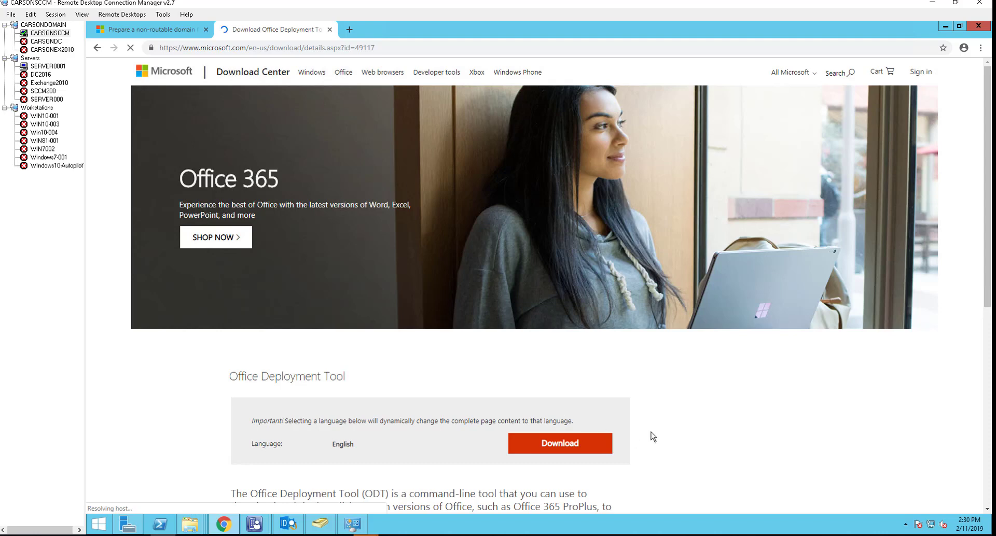
scroll(652, 436, "down", 2)
left_click(560, 342)
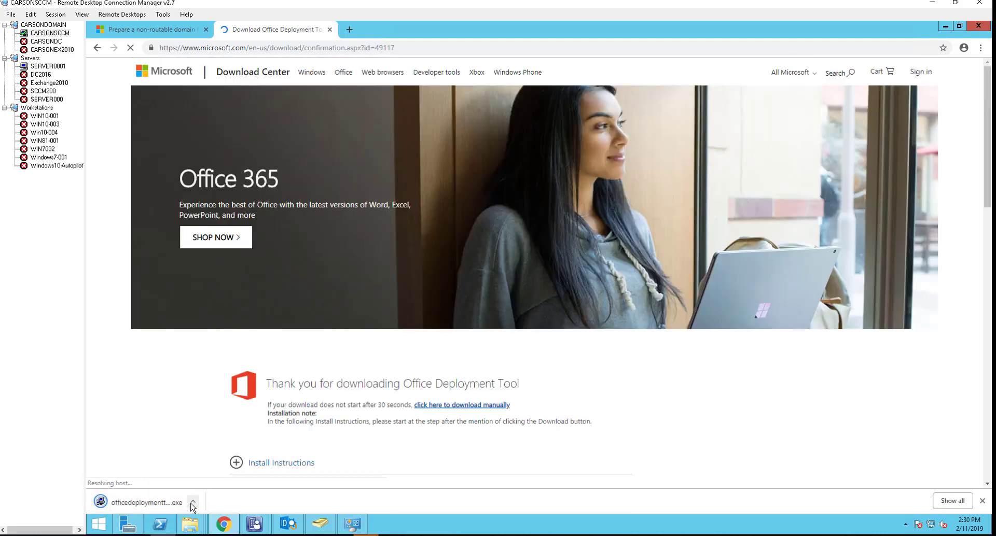
left_click(192, 502)
left_click(223, 467)
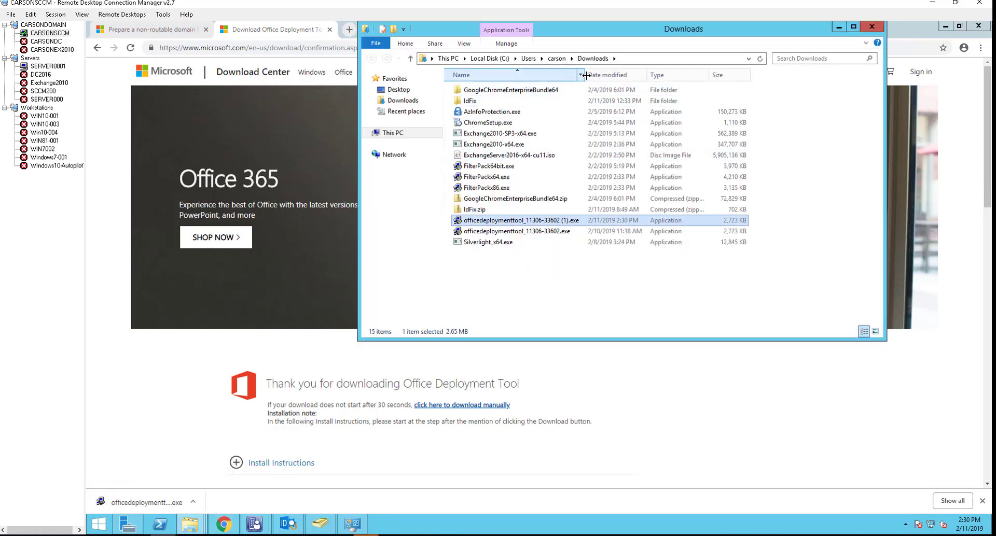
Run the Office Deployment Tool installer and accept its license terms
double_click(585, 75)
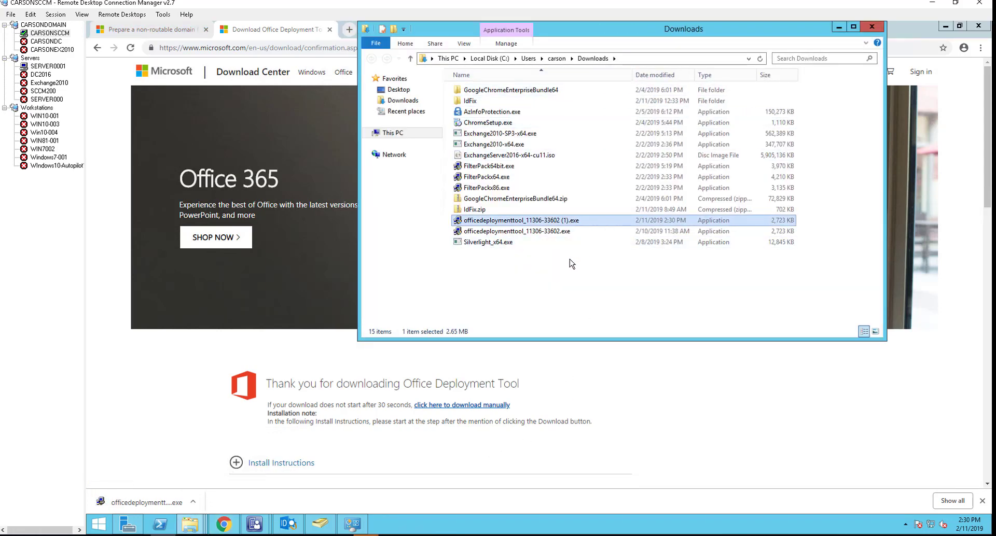
left_click(554, 233)
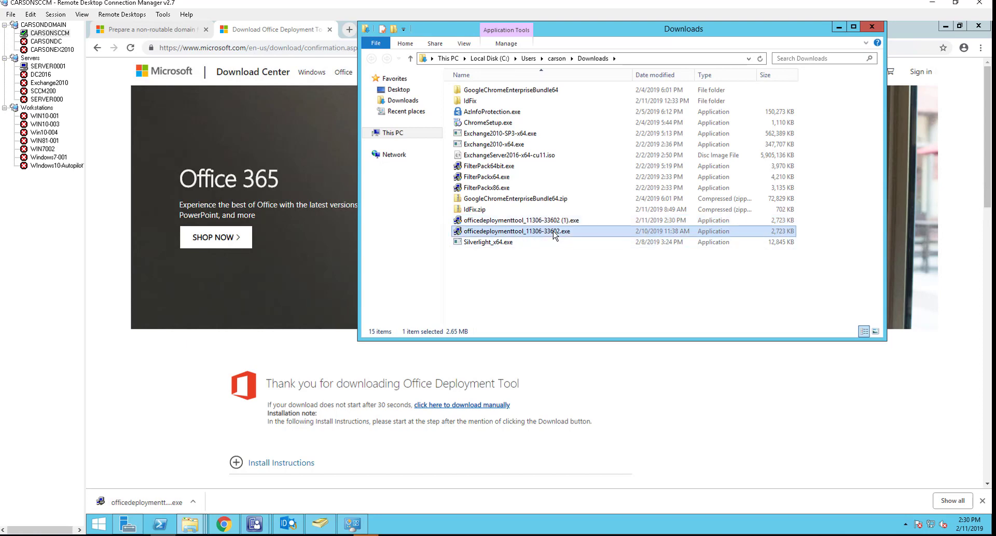
double_click(555, 234)
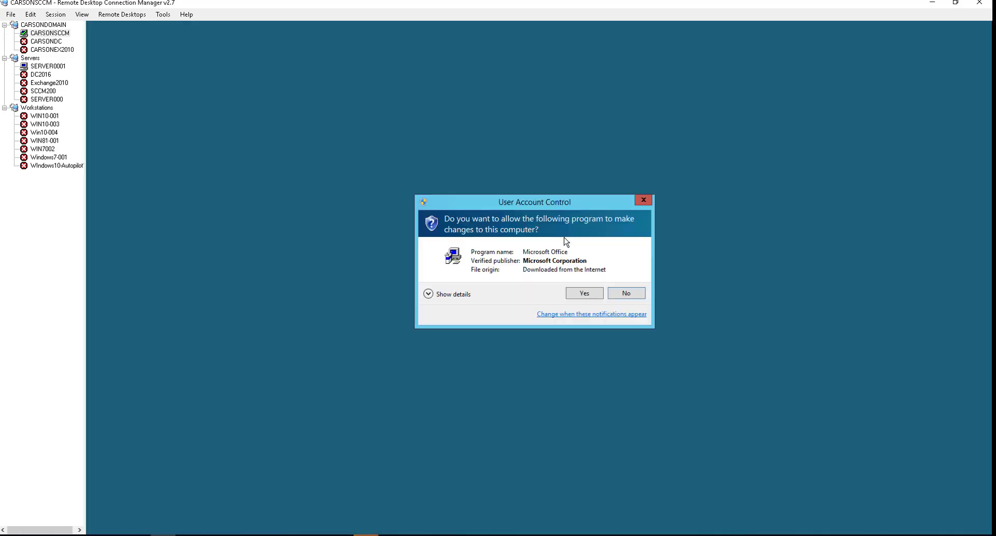
left_click(573, 292)
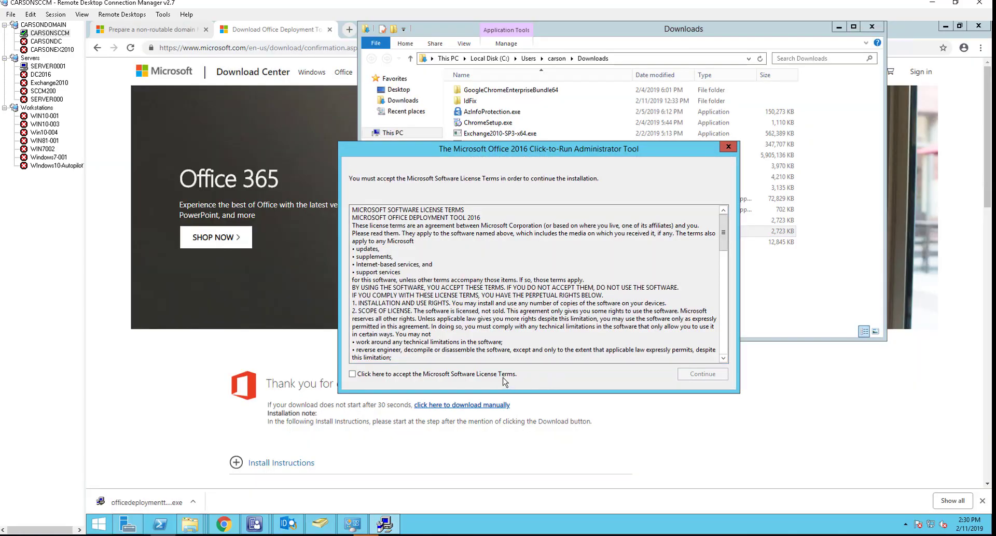
left_click(502, 375)
left_click(695, 376)
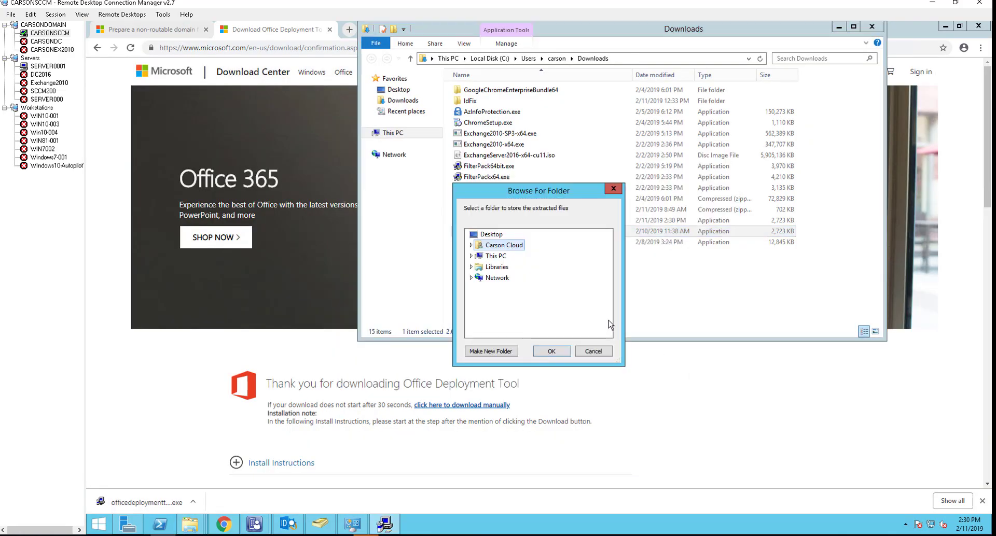
Extract the tool's files into a new ODT folder on Local Disk (C:)
double_click(500, 260)
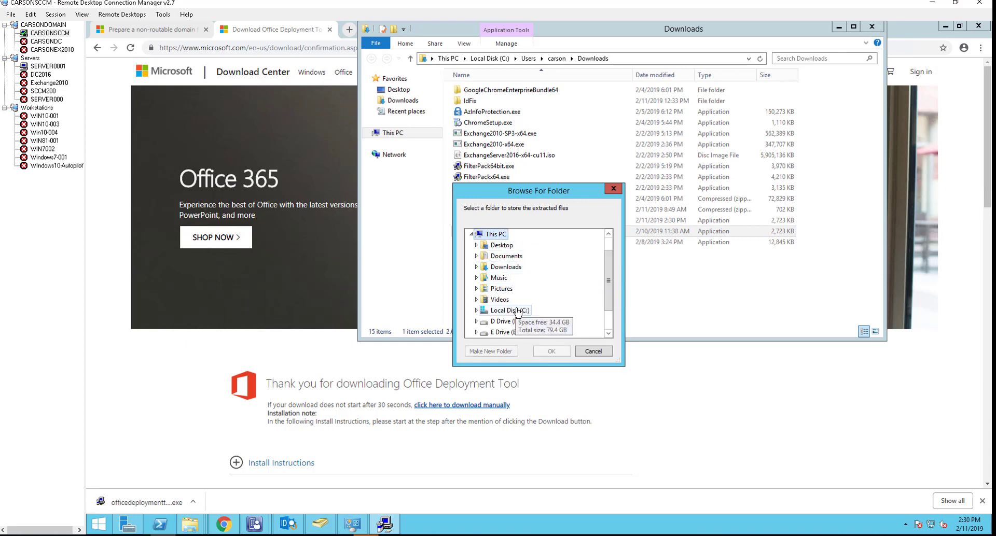
double_click(519, 311)
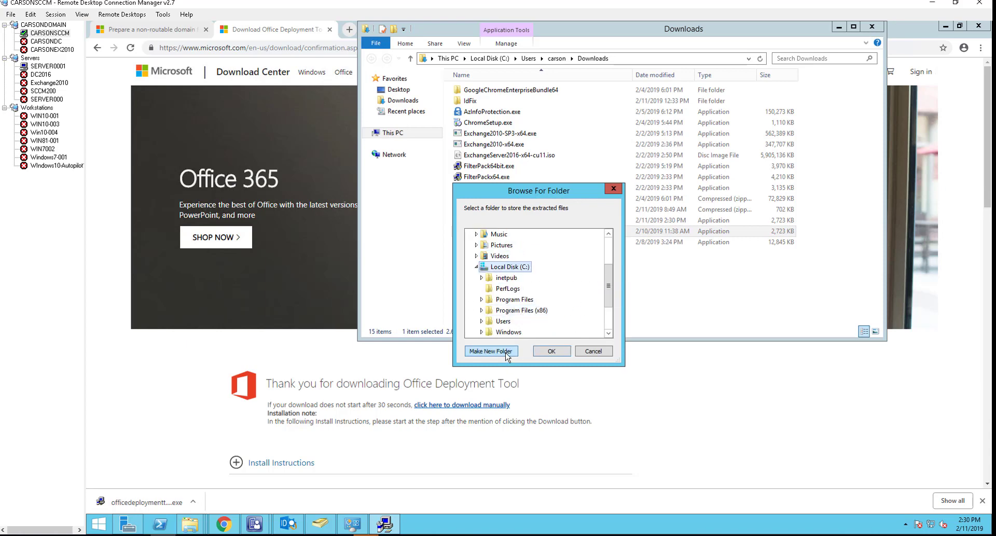
left_click(507, 353)
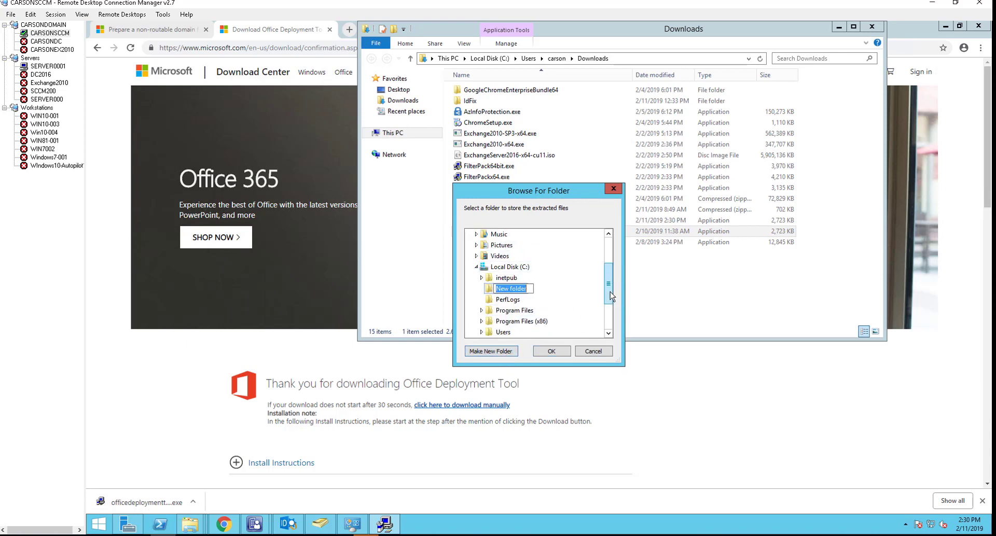
type("ODT")
left_click(562, 353)
left_click(626, 312)
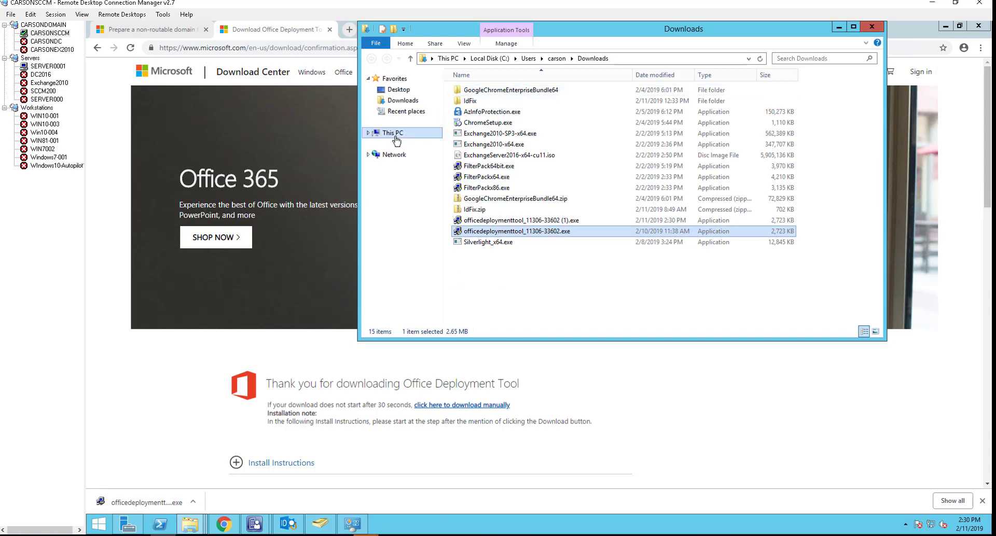
left_click(393, 134)
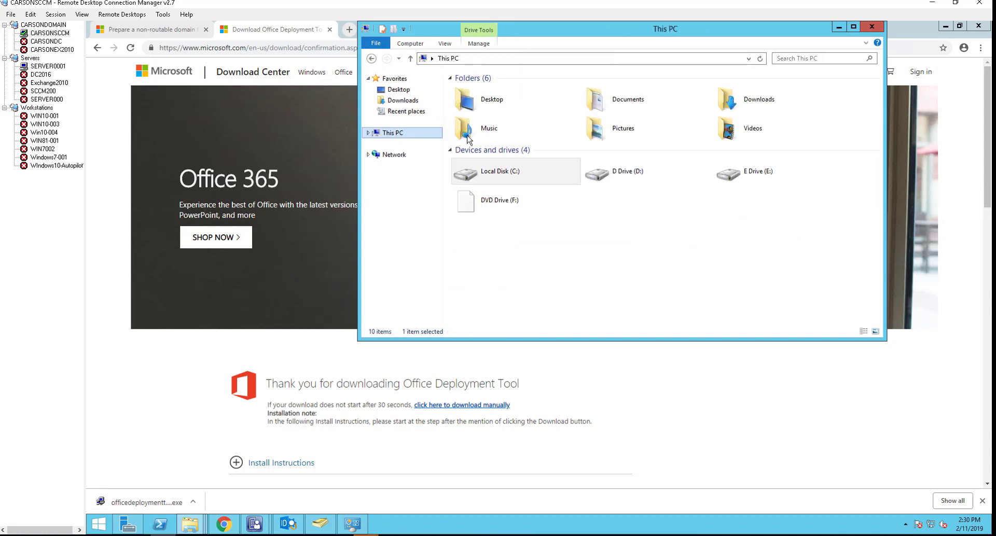
In C:\ODT, bring up the context menu for configuration-Office2019Enterprise.xml
double_click(537, 167)
double_click(476, 100)
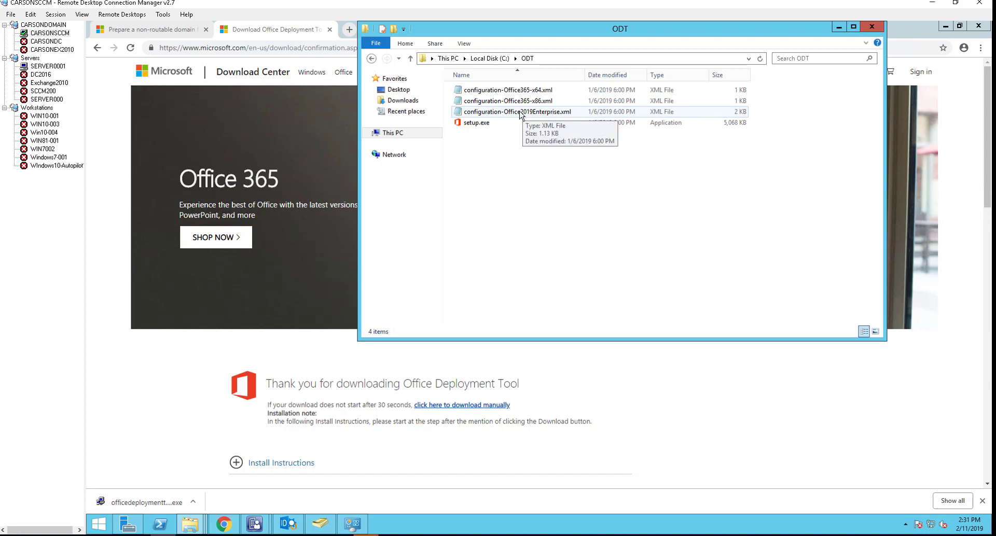
left_click(521, 113)
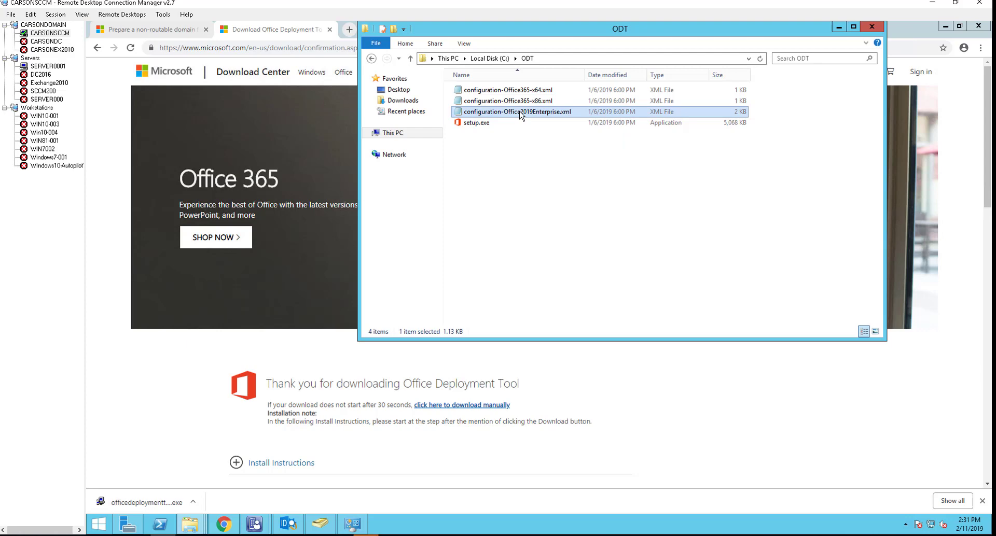
right_click(520, 114)
mouse_move(576, 141)
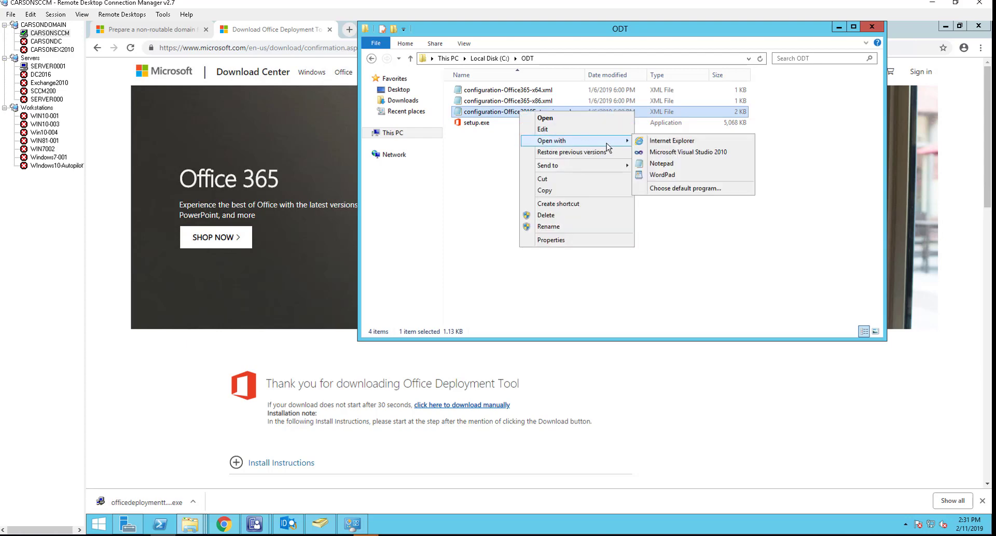
Open the XML in Notepad and remove the comment markers around the RemoveMSI line
left_click(662, 163)
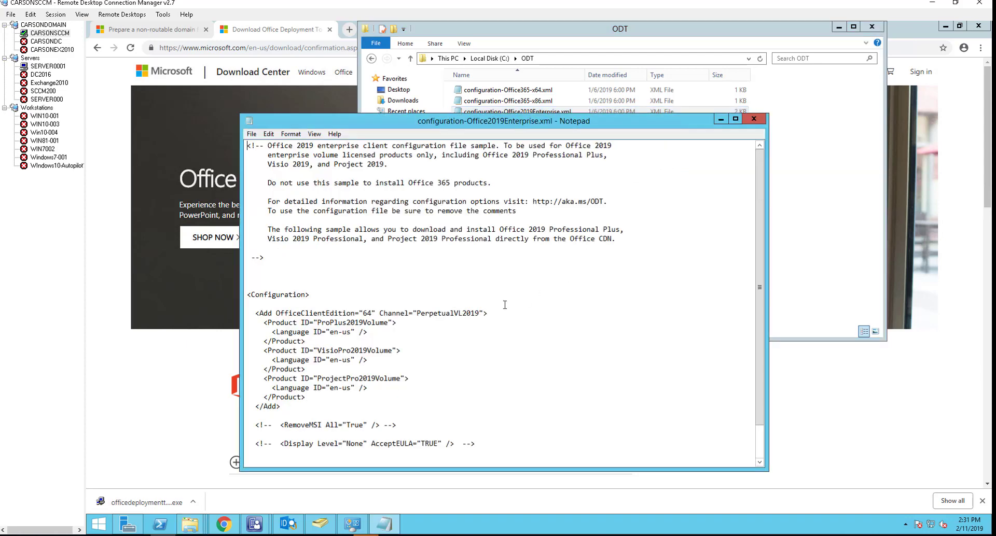
scroll(502, 319, "down", 2)
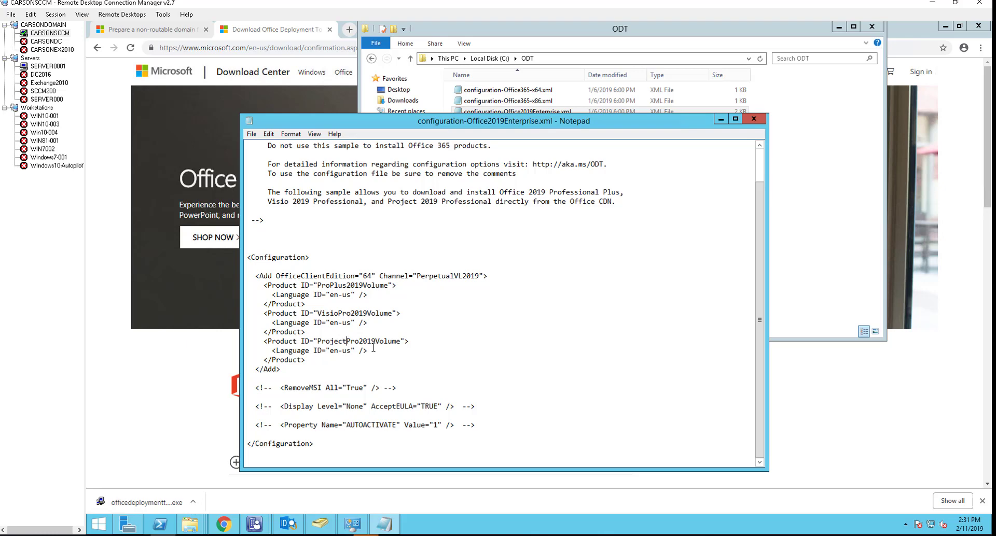
key("shift+Right")
mouse_move(279, 388)
left_mouse_down()
mouse_move(260, 388)
mouse_move(271, 393)
left_mouse_up()
left_click(271, 393)
double_click(289, 390)
left_click(328, 394)
left_click_drag(279, 390, 255, 388)
key("Delete")
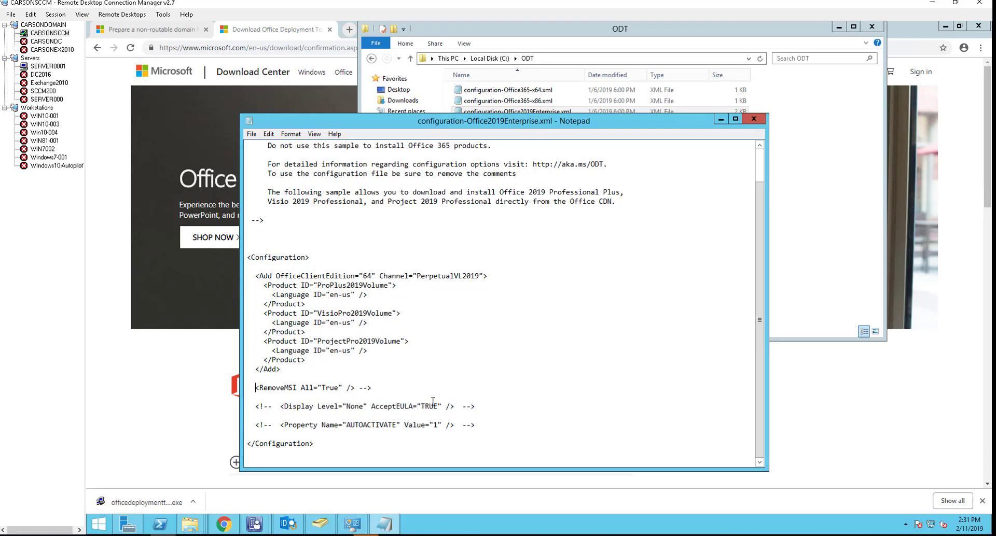
left_click_drag(373, 388, 355, 390)
key("Delete")
Select the Display and Property lines, open Save As and cancel it twice, then close Notepad
left_click_drag(477, 425, 251, 408)
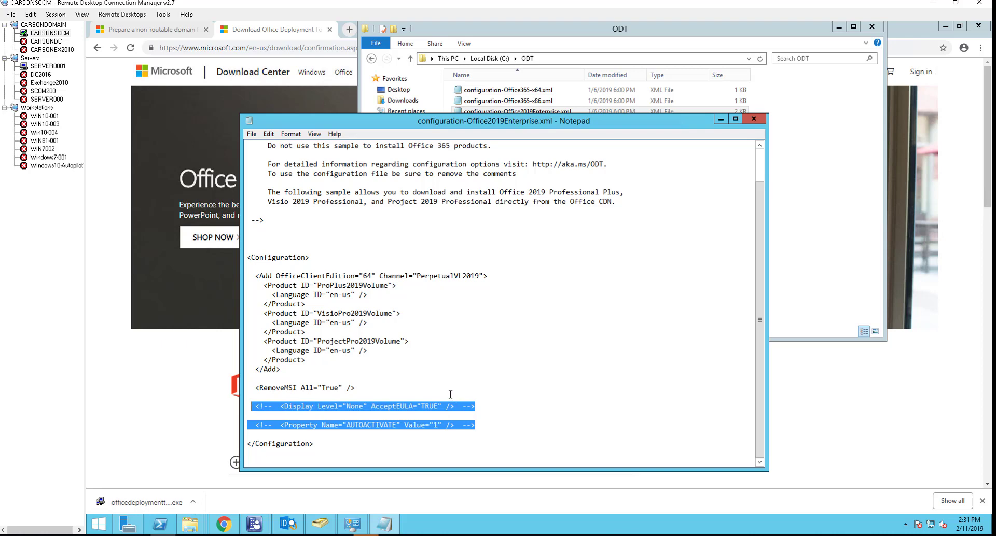
left_click(452, 397)
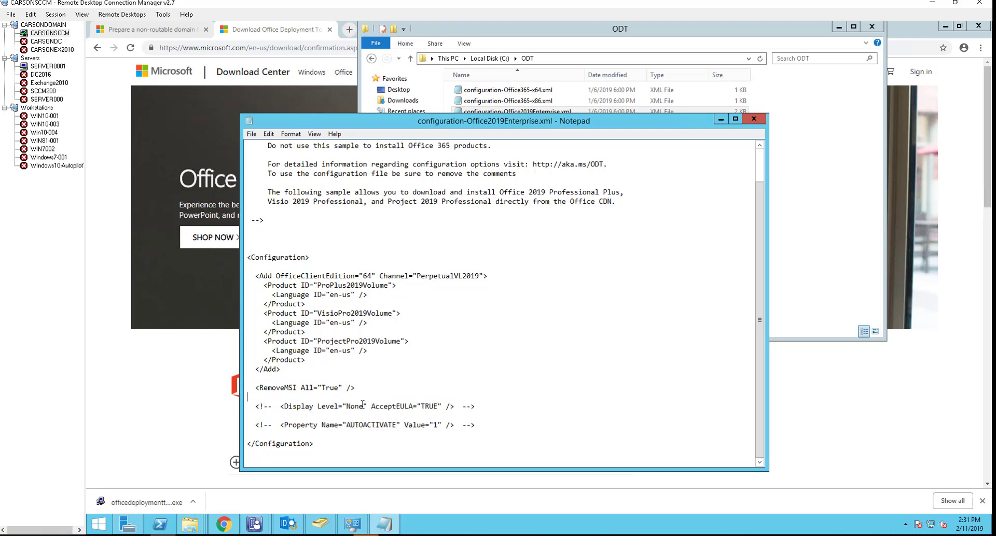
mouse_move(477, 426)
left_mouse_down()
mouse_move(369, 406)
mouse_move(251, 407)
left_mouse_up()
left_click(251, 134)
left_click(265, 180)
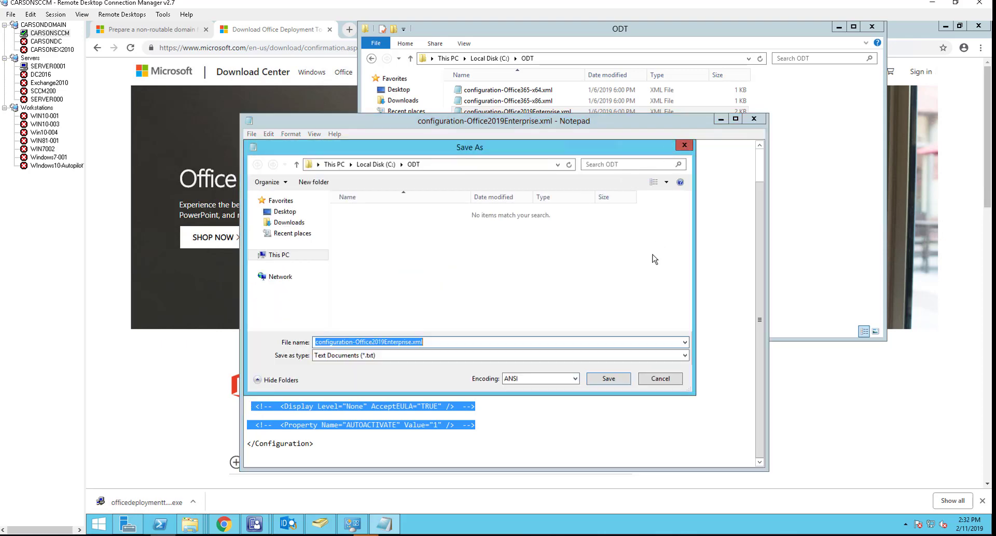
left_click(655, 382)
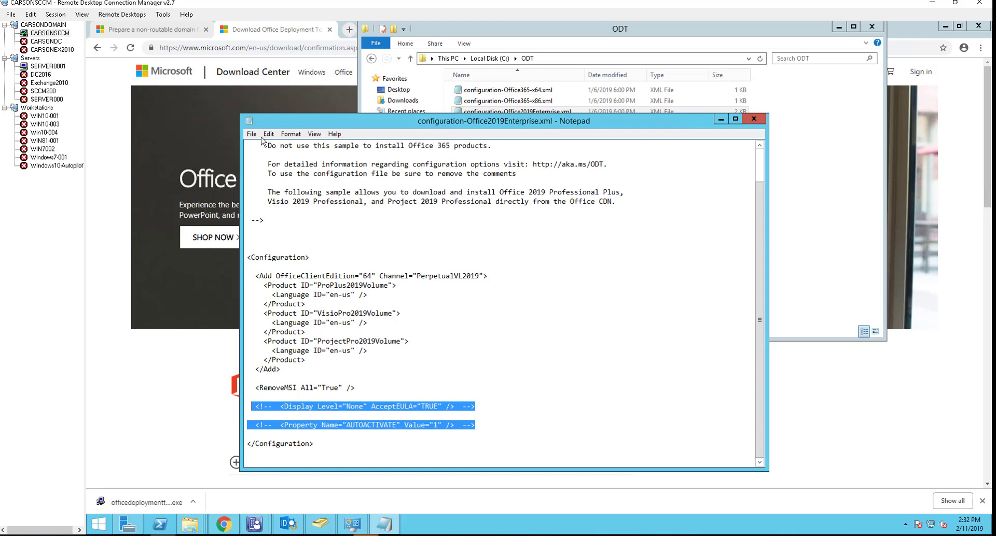
left_click(251, 134)
left_click(291, 177)
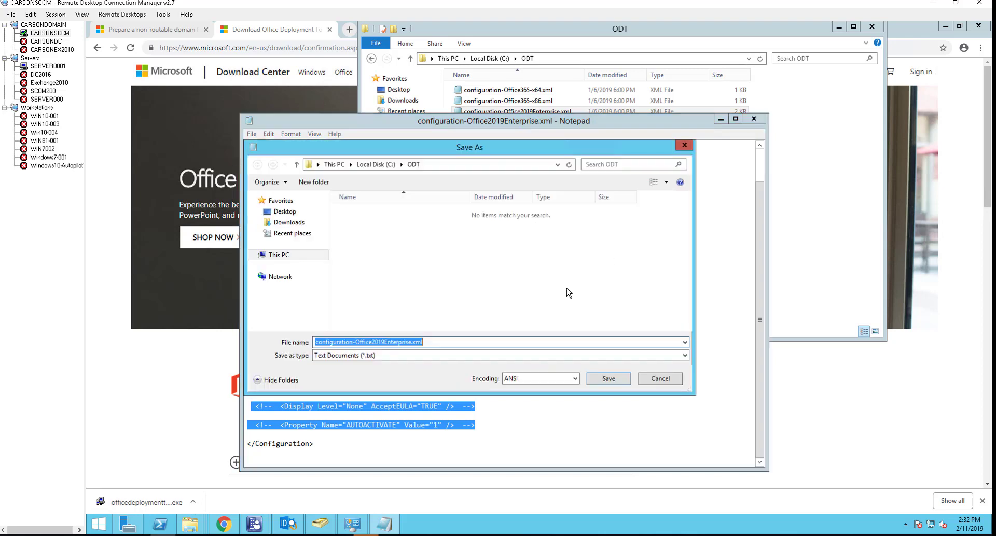
left_click(655, 383)
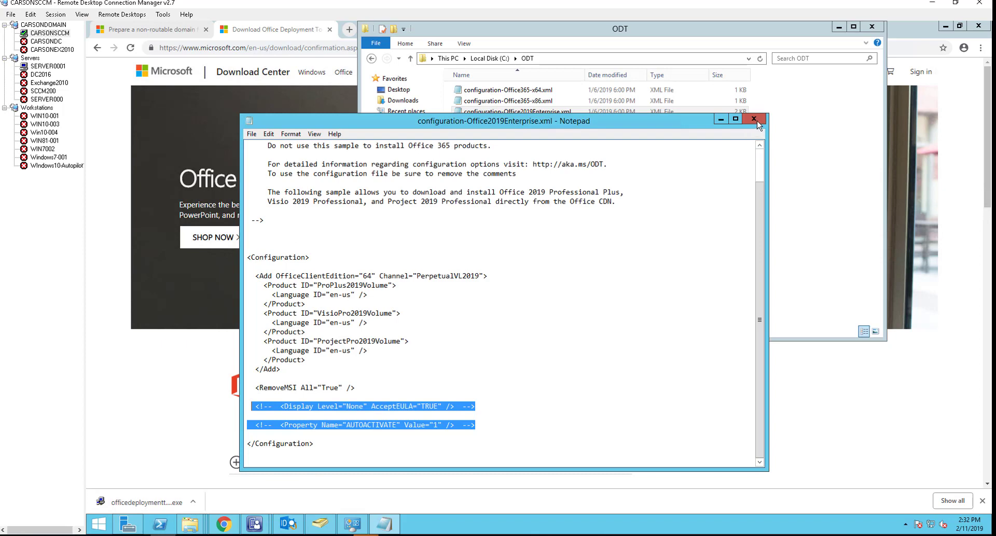
left_click(754, 119)
Discard the Notepad changes, then reopen the Enterprise XML and close it again
left_click(564, 283)
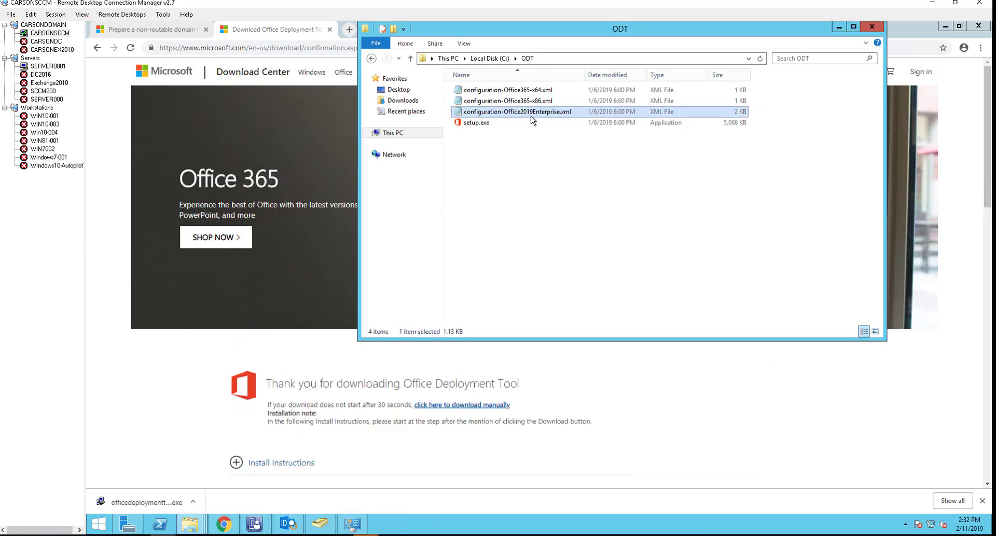
right_click(530, 113)
left_click(559, 128)
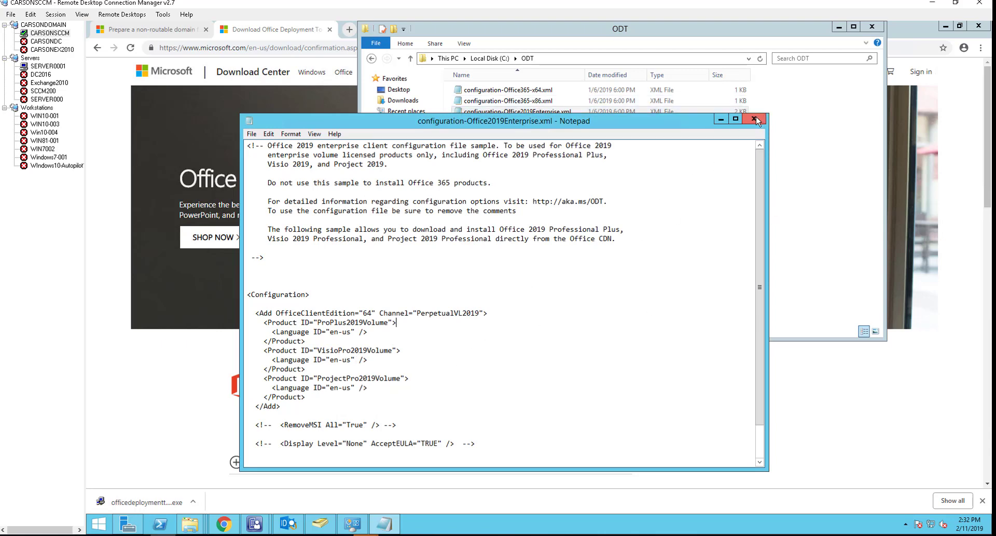
left_click(754, 119)
Search for Command Prompt and run it as administrator, allowing the elevation
right_click(106, 521)
left_click(138, 473)
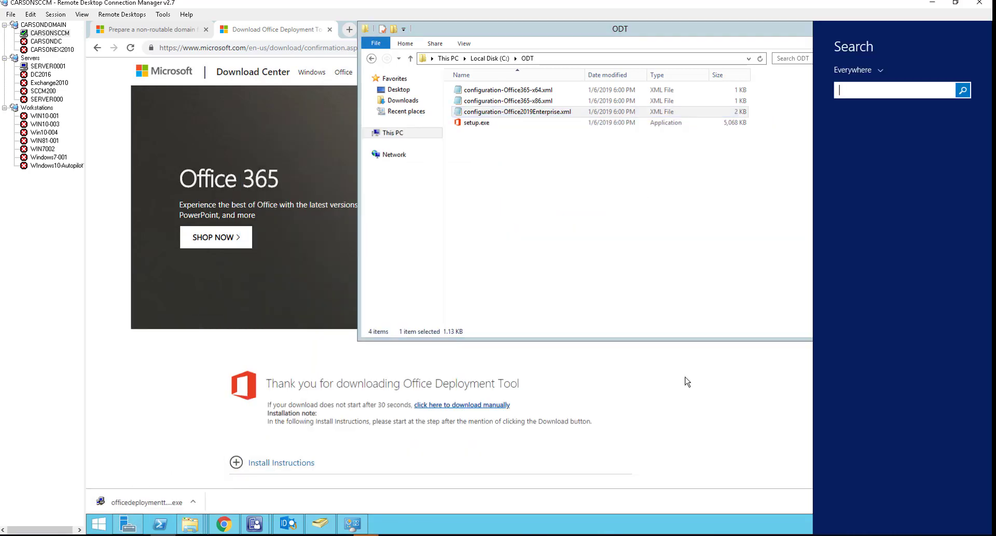
type("comm")
right_click(918, 131)
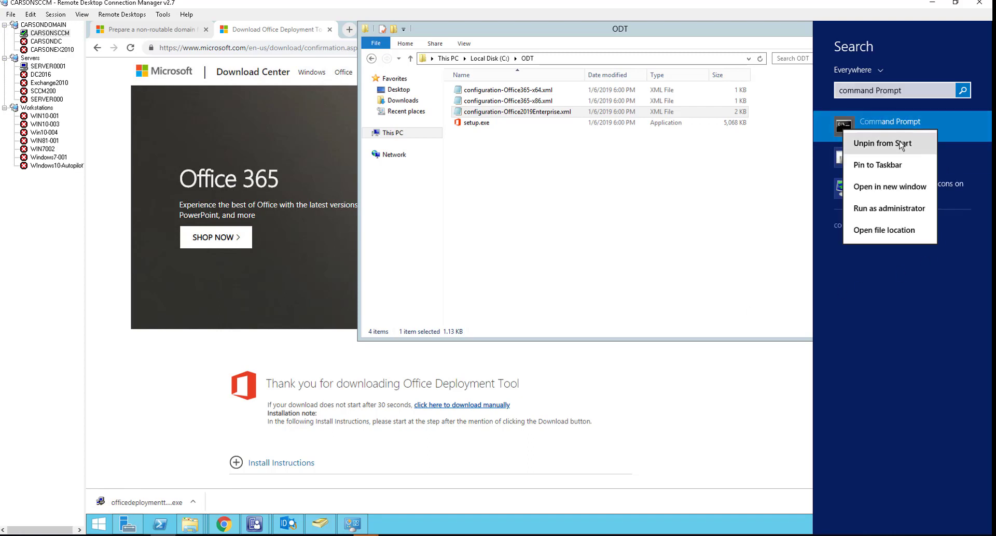
left_click(881, 208)
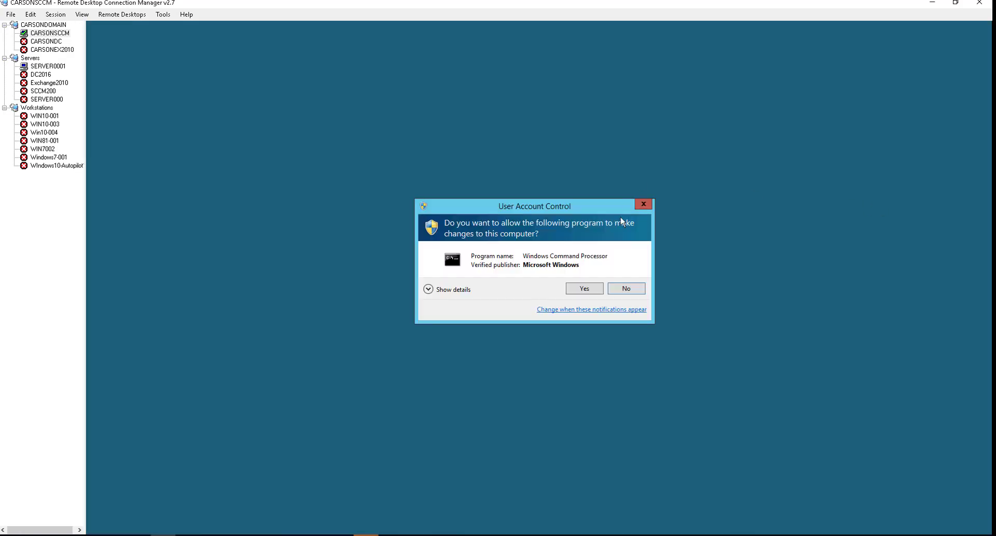
left_click(570, 290)
type("cd odt")
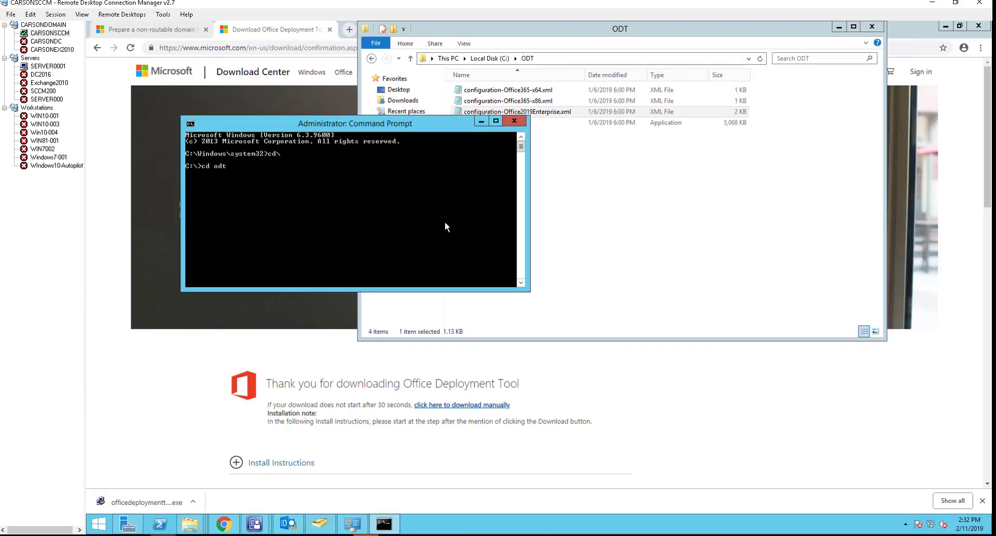
Change the console to C:\ODT and copy the Enterprise configuration file name via Rename
key("Return")
type("setup.exe /download")
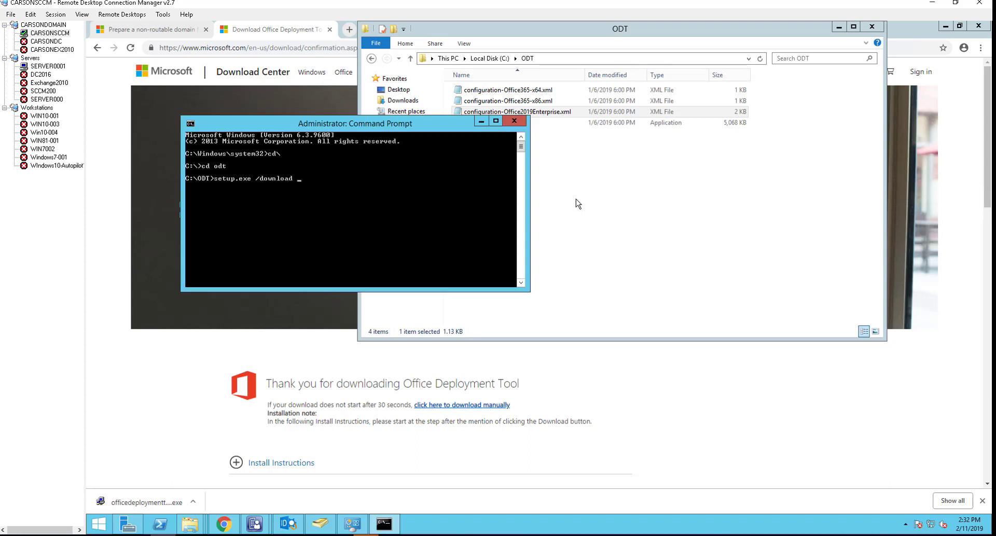
left_click(571, 153)
right_click(537, 113)
left_click(579, 232)
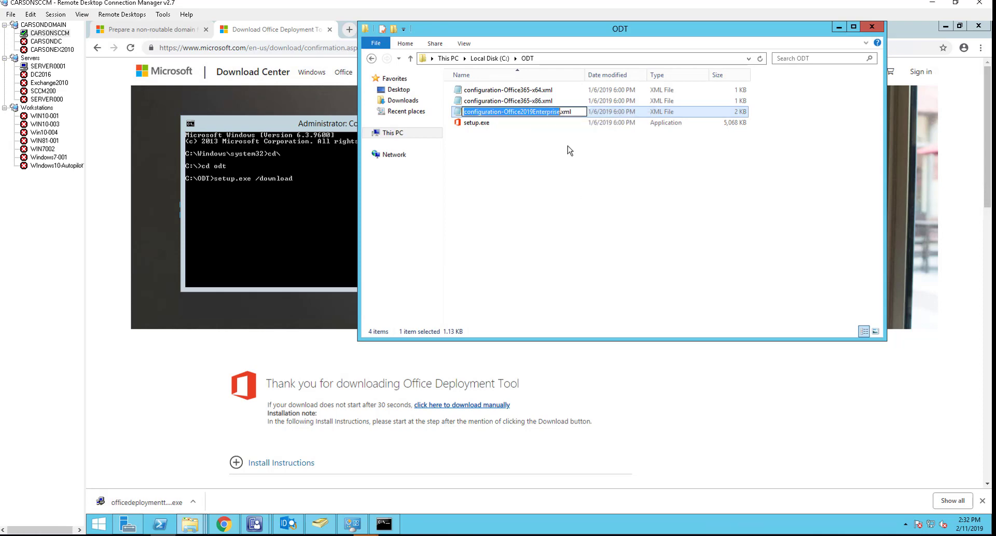
left_click_drag(579, 112, 443, 100)
Run setup.exe /download with the pasted Enterprise configuration file name and watch it finish
left_click(329, 180)
right_click(328, 180)
left_click(353, 202)
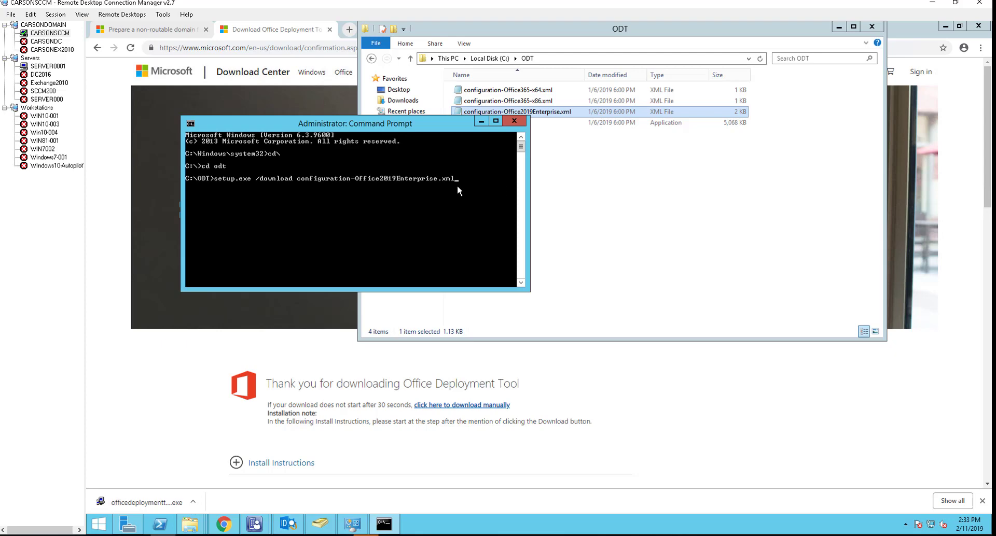
key("Return")
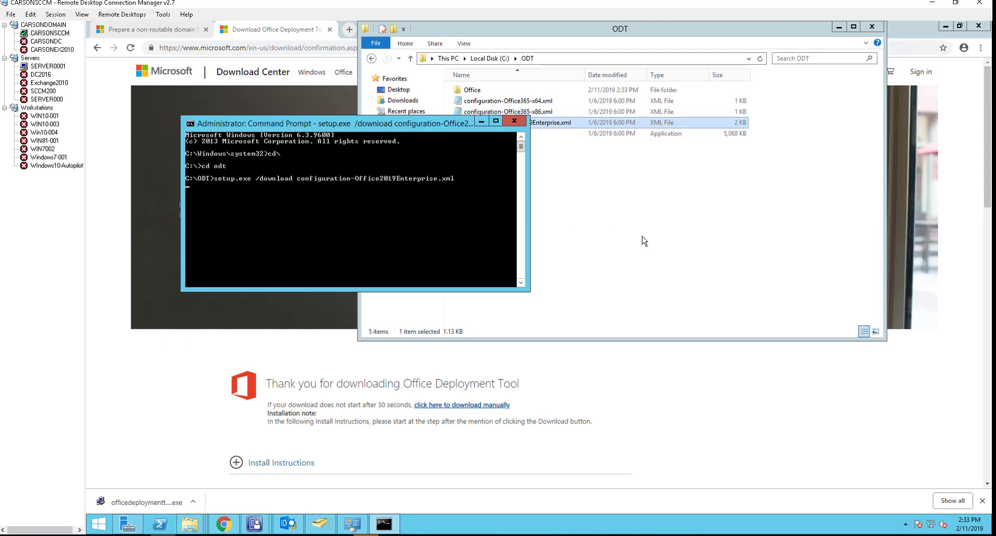
left_click(647, 242)
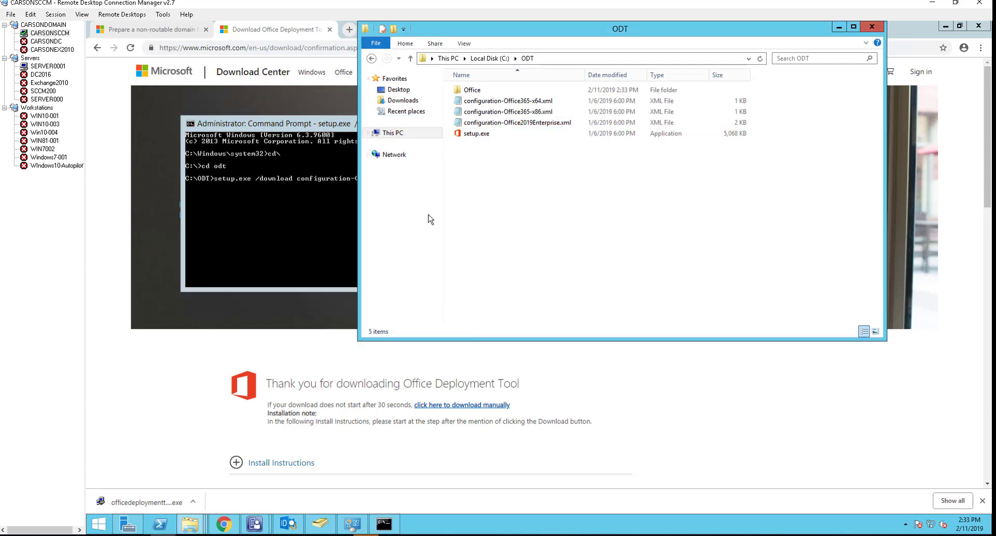
left_click(289, 232)
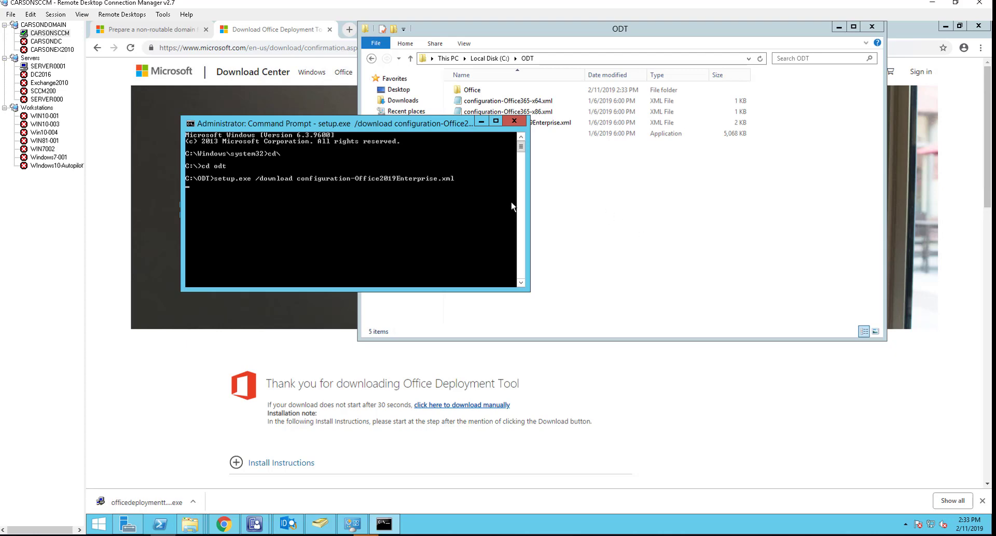
left_click_drag(358, 130, 372, 176)
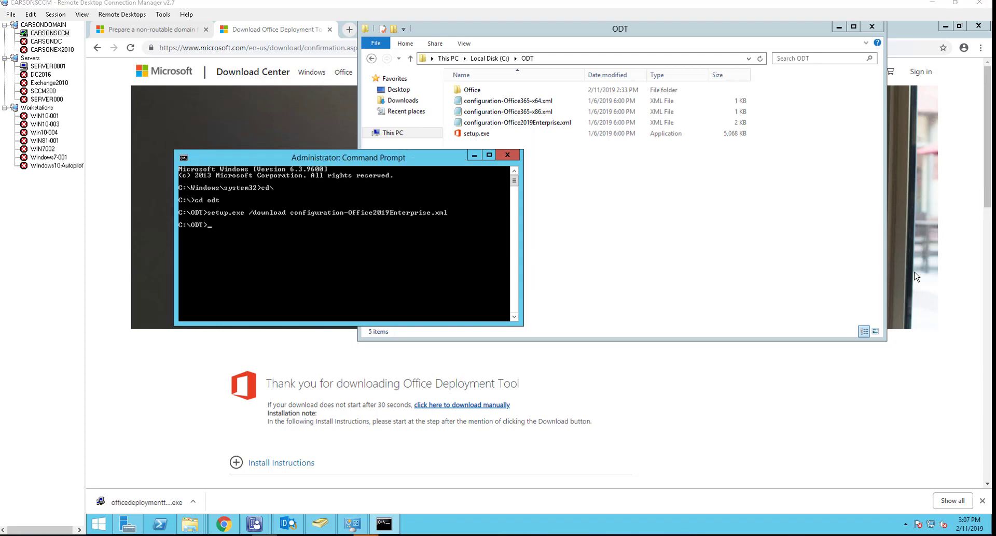
Copy all five ODT files, then switch to the Office365Feb2019 window and go up to SCCMSource
left_click(686, 237)
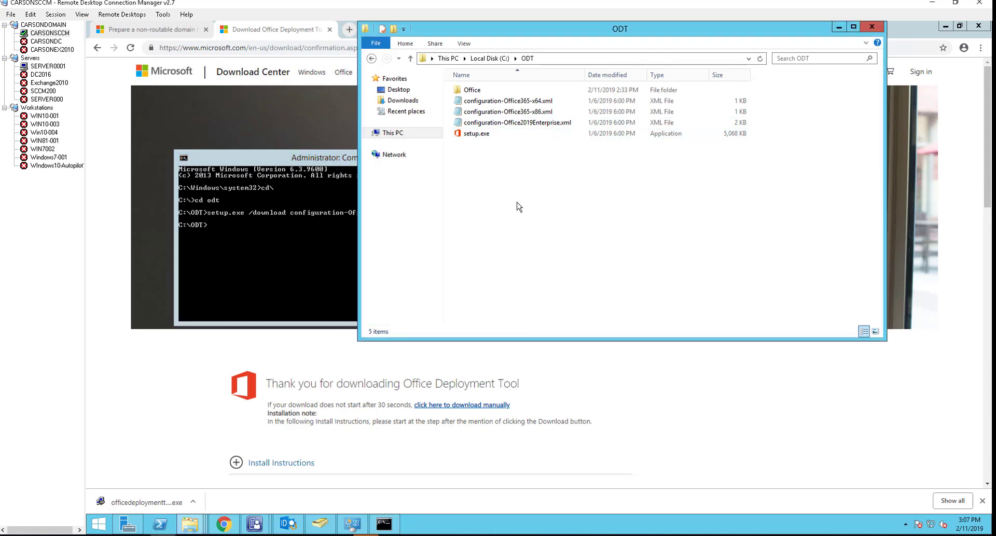
key("ctrl+a")
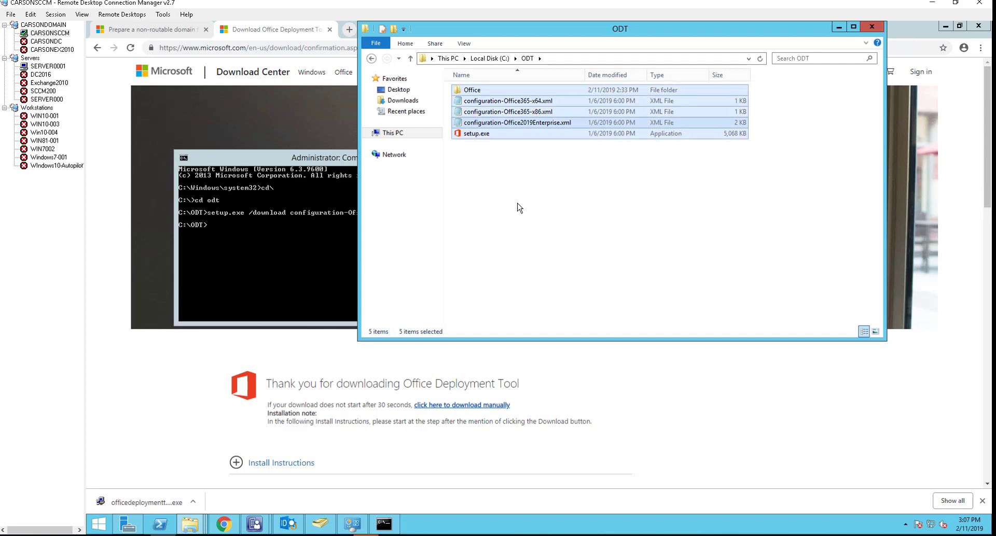
left_click(190, 524)
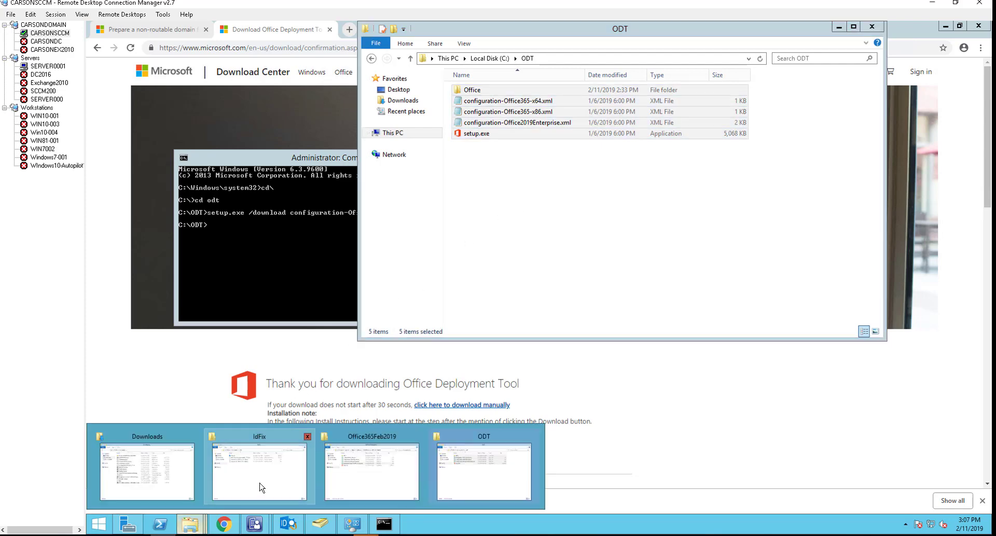
left_click(399, 491)
left_click(580, 227)
Make a new Office2019 folder in SCCMSource, open it and paste the five ODT files
right_click(511, 400)
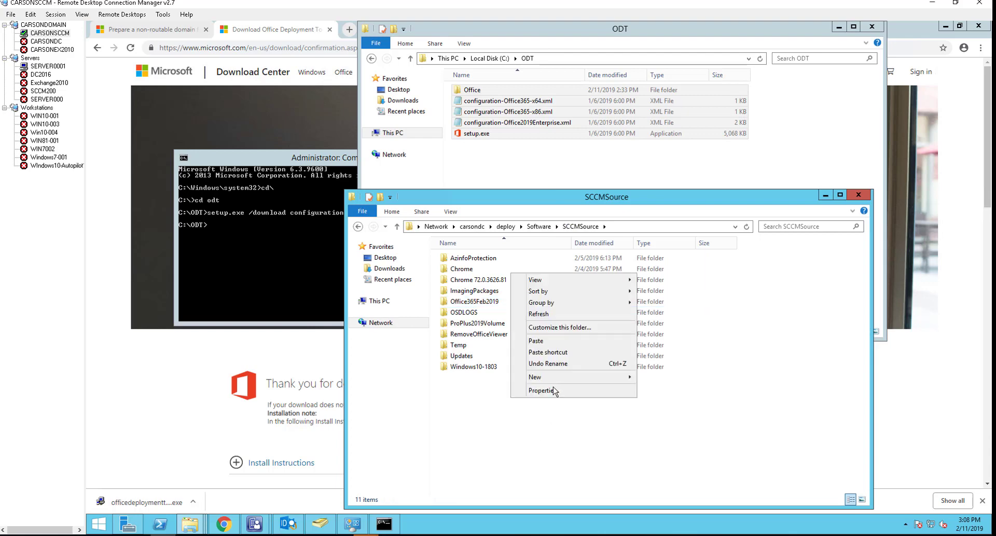
mouse_move(545, 376)
left_click(650, 378)
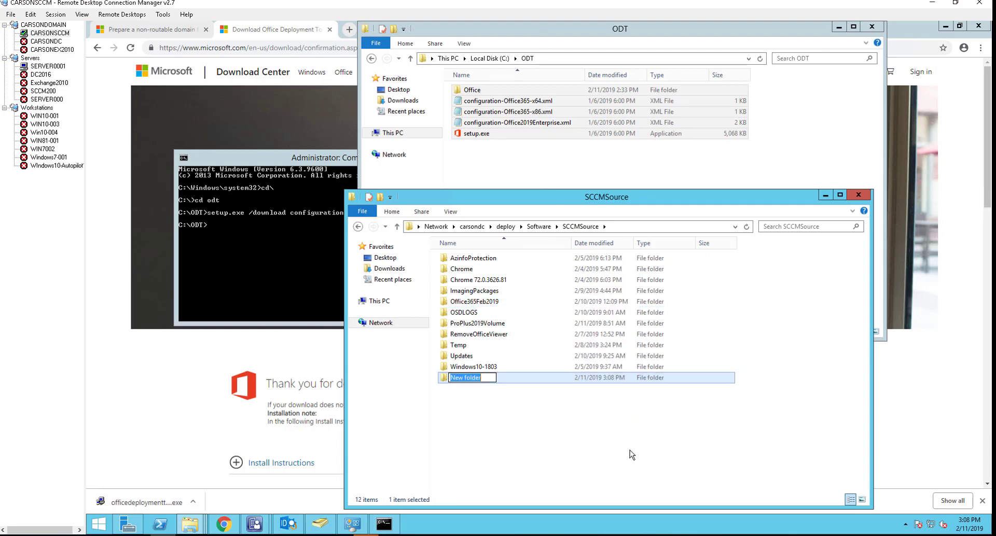
type("Office2019")
left_click(631, 455)
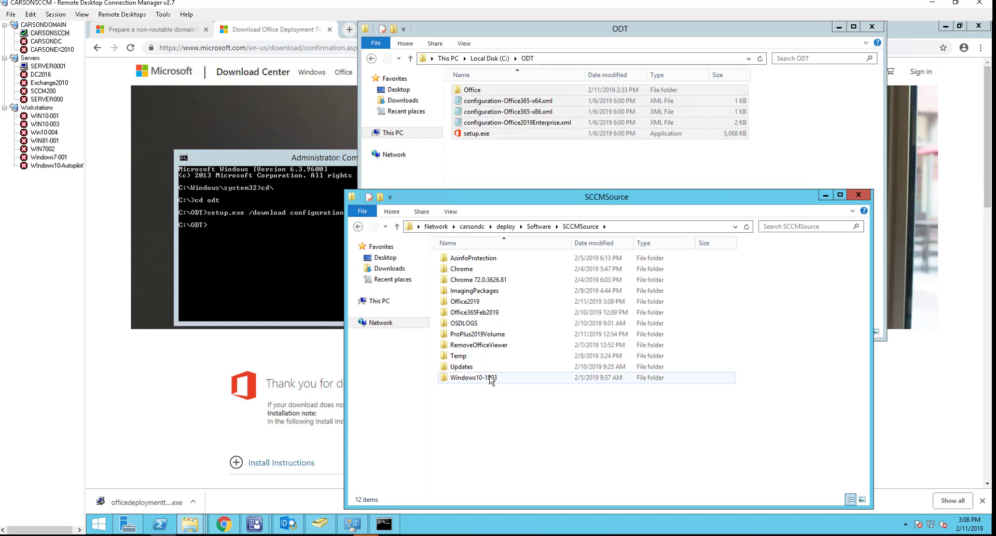
double_click(473, 304)
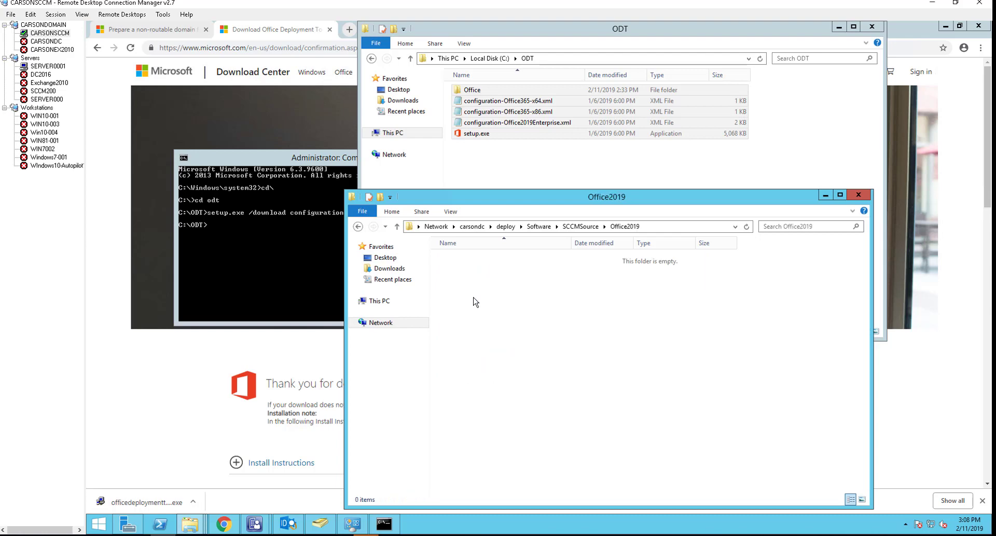
right_click(473, 298)
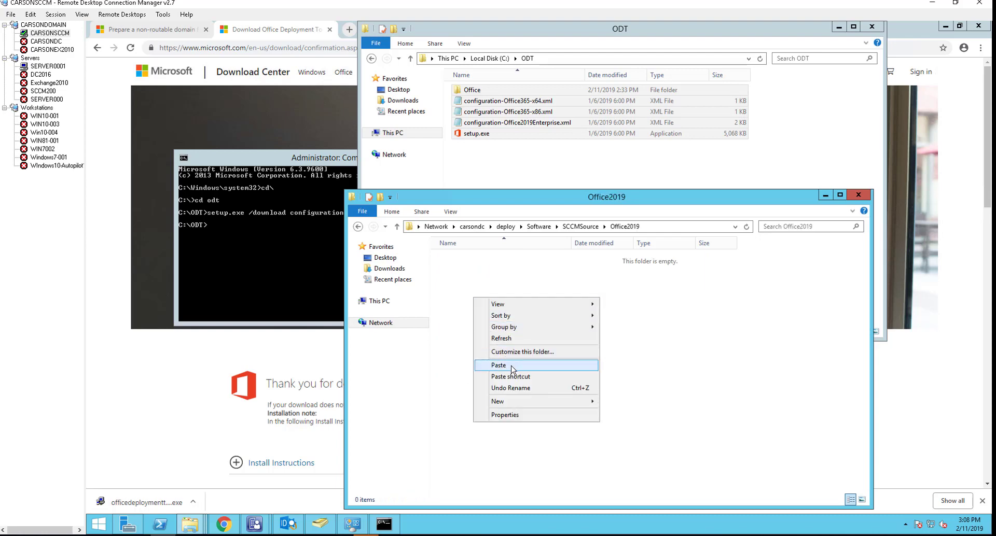
left_click(511, 369)
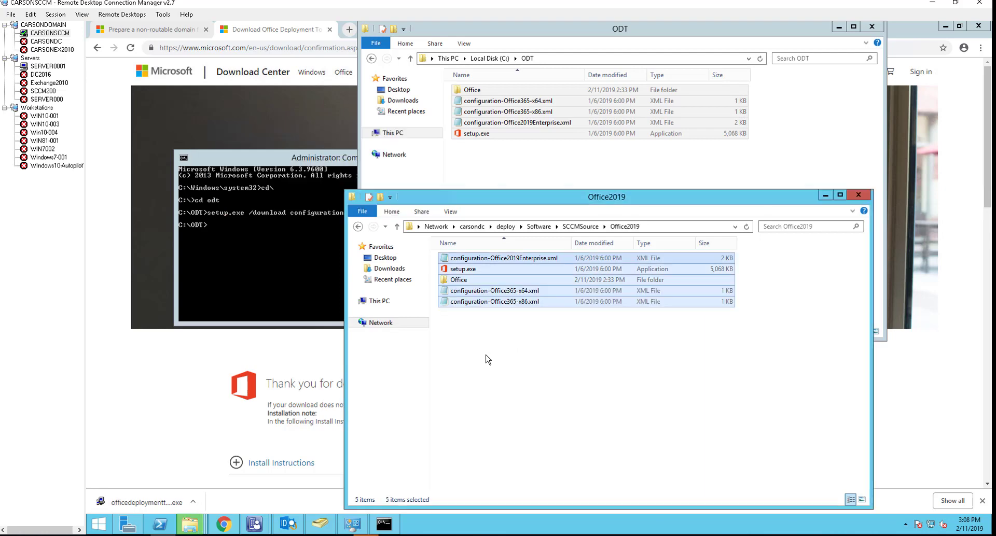
left_click(496, 367)
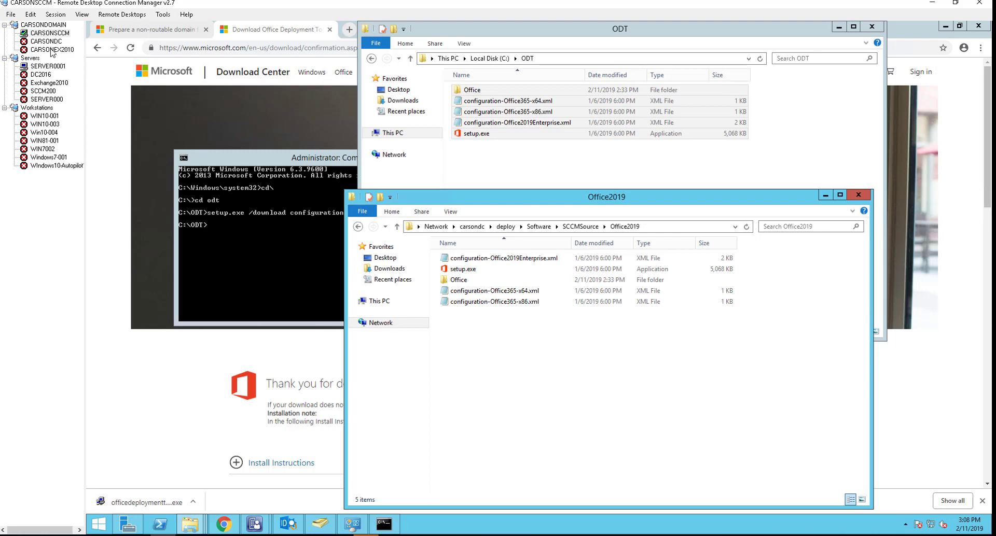
From the SERVER0001 session, connect to Win10-001 and sign in with the account password
left_click(51, 34)
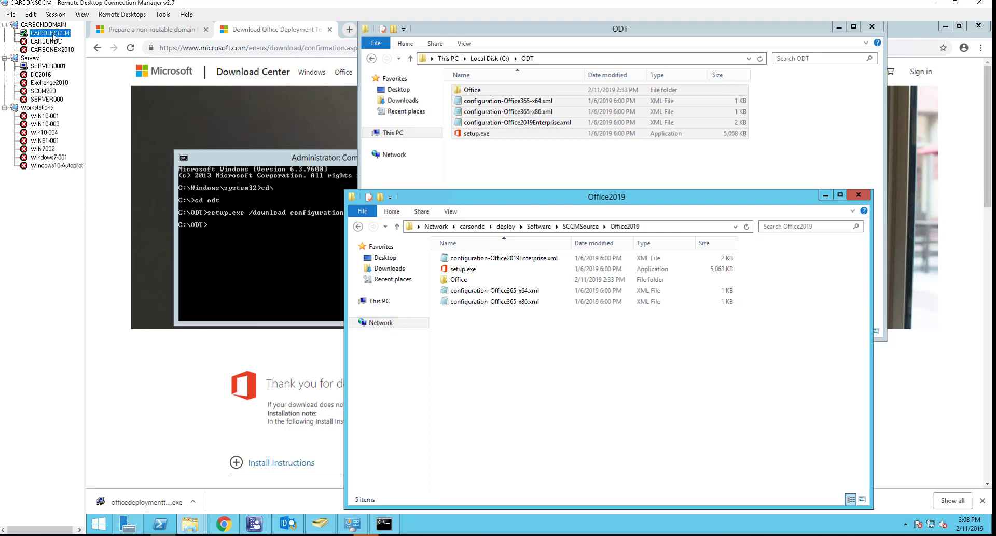
left_click(55, 67)
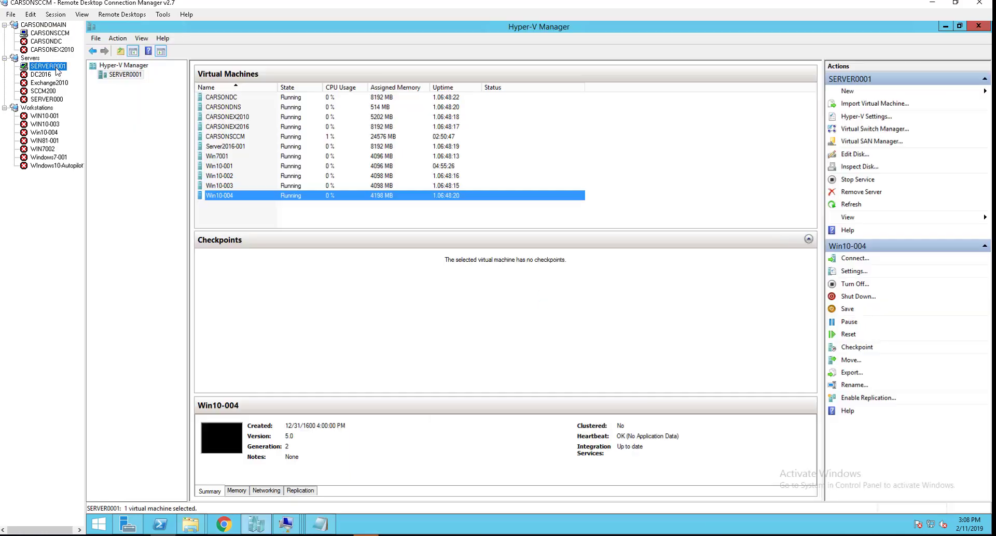
left_click(223, 166)
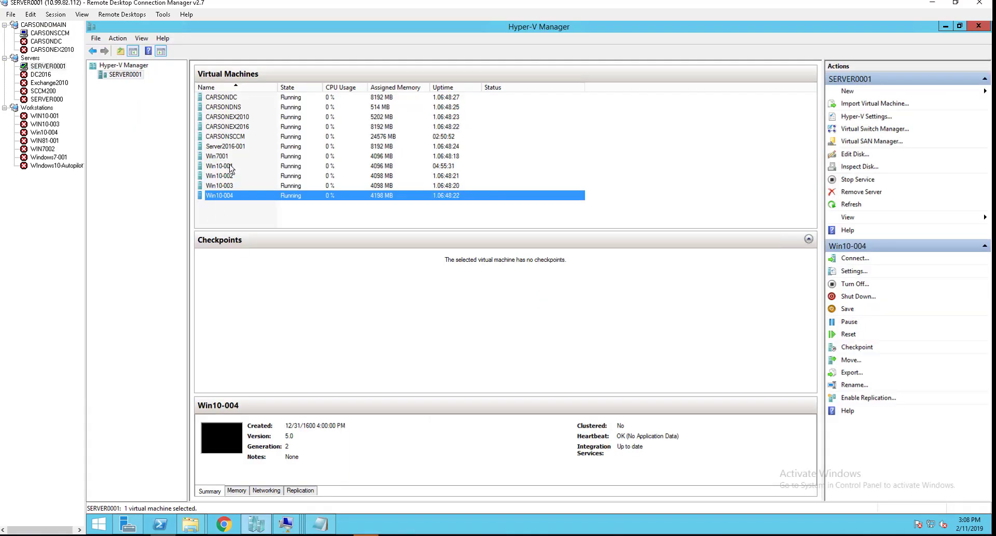
double_click(271, 167)
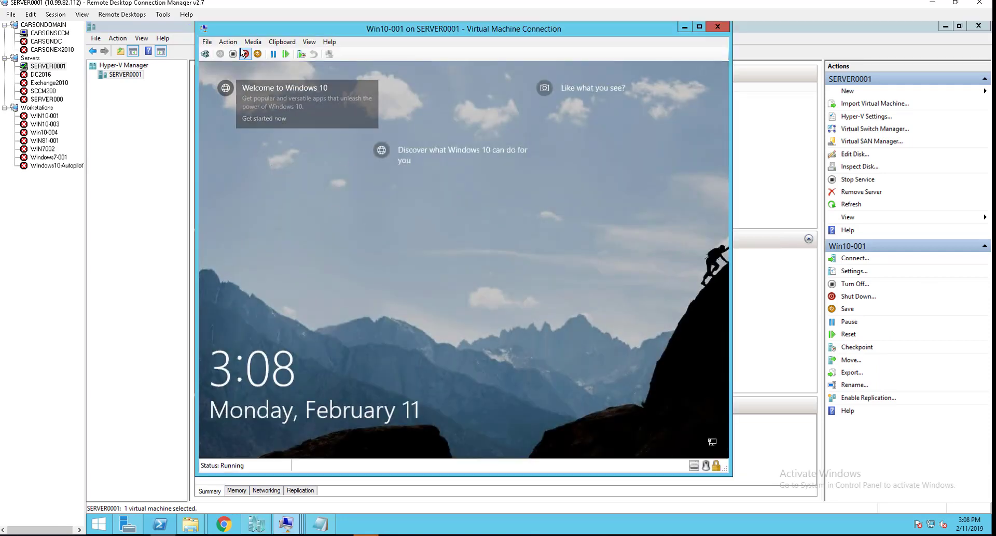
left_click(227, 42)
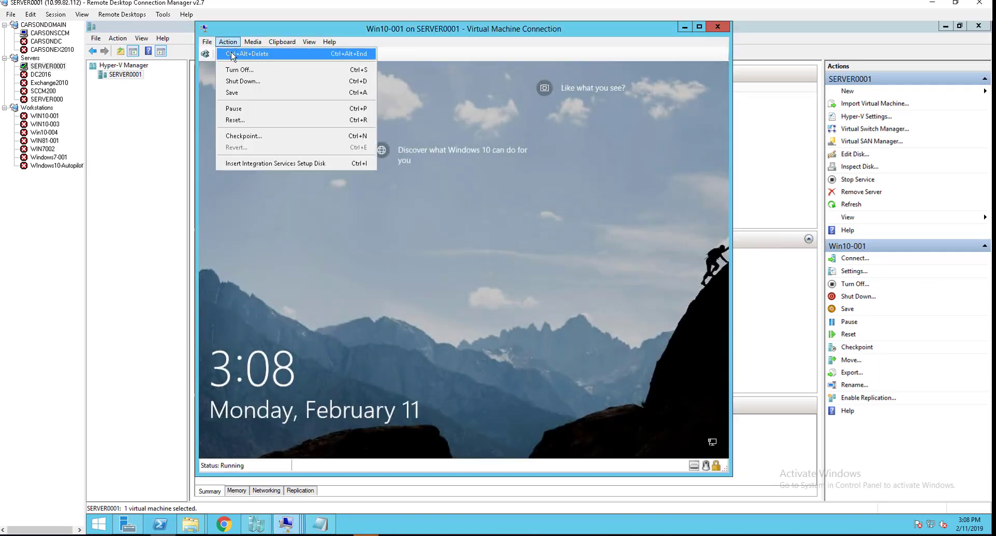
left_click(232, 54)
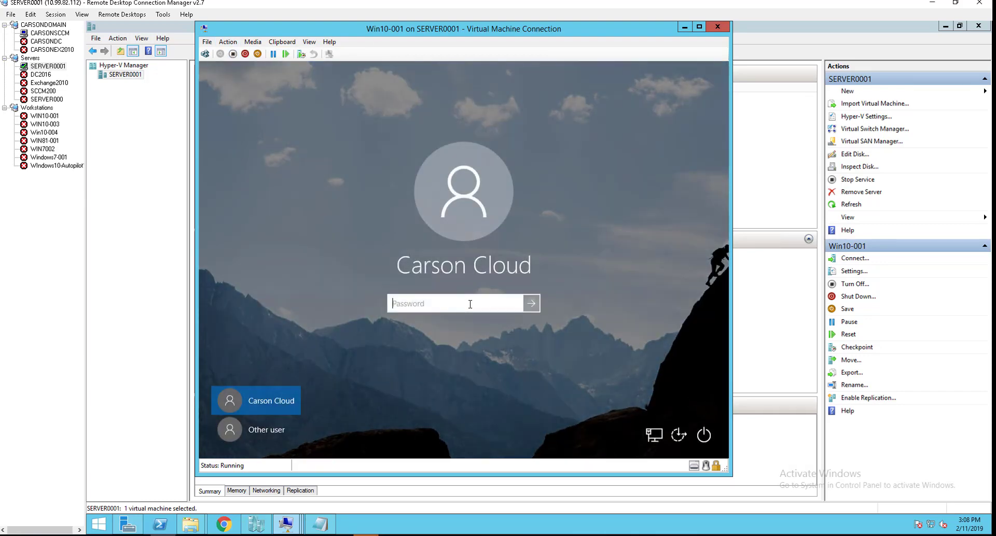
type("P")
key("Return")
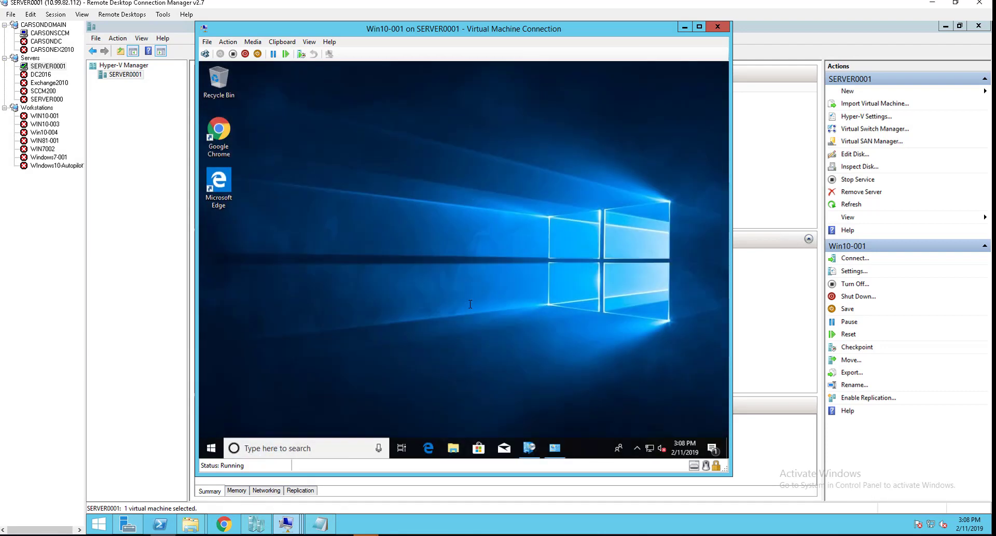
Check Programs and Features in Control Panel to confirm Office isn't installed
left_click(558, 449)
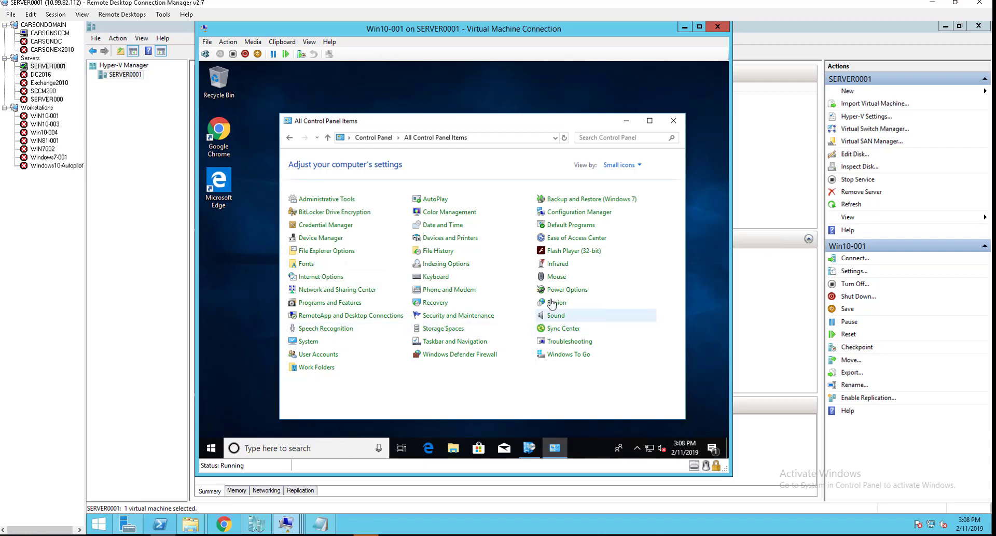
left_click(325, 304)
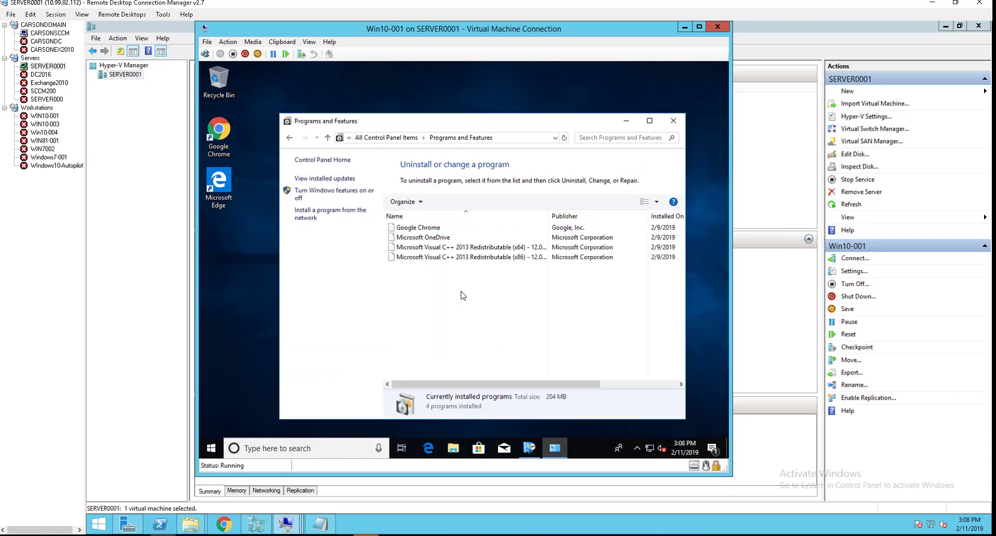
left_click(384, 138)
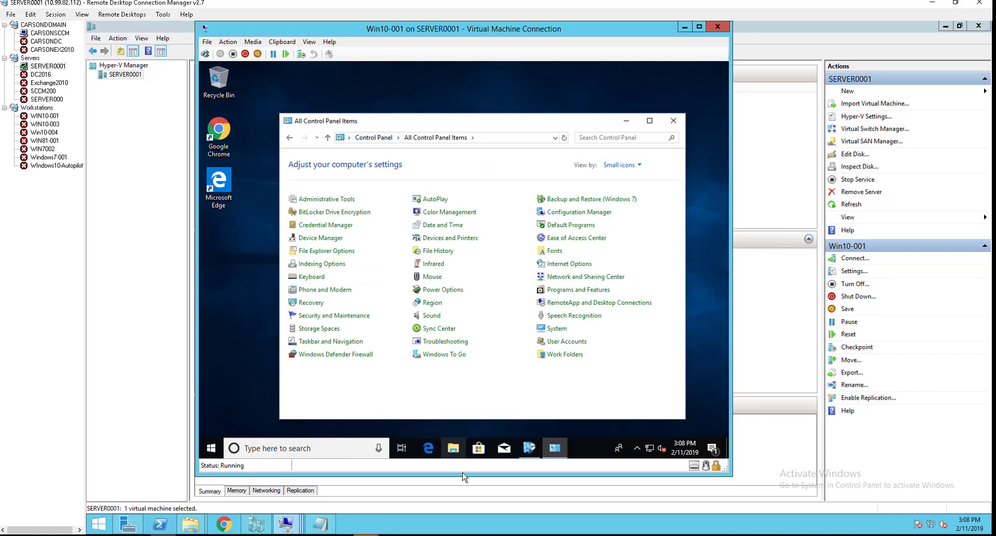
Open Run and replace the previous command with the pasted SCCMSource share path
right_click(214, 451)
left_click(240, 398)
left_click(400, 383)
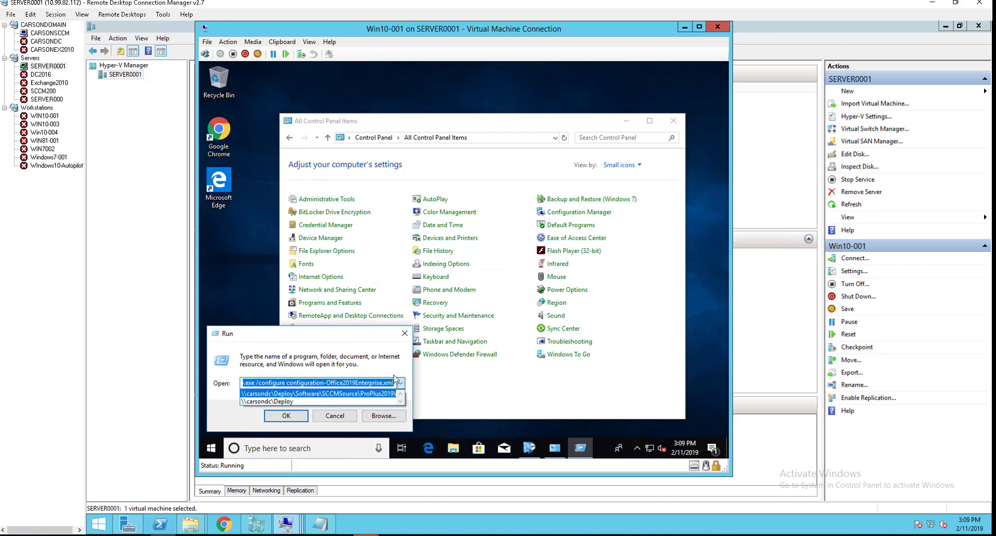
left_click(372, 359)
left_click(326, 383)
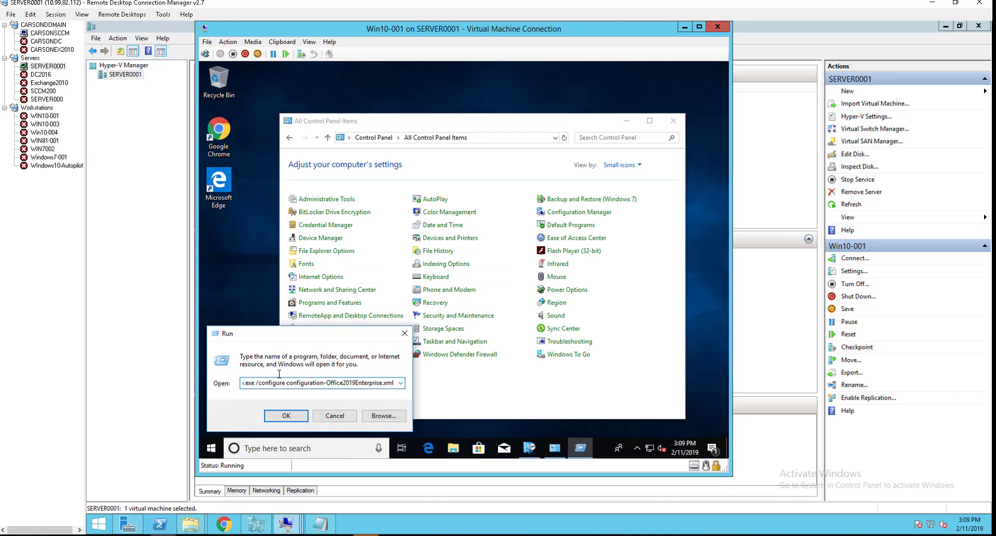
key("shift+Home")
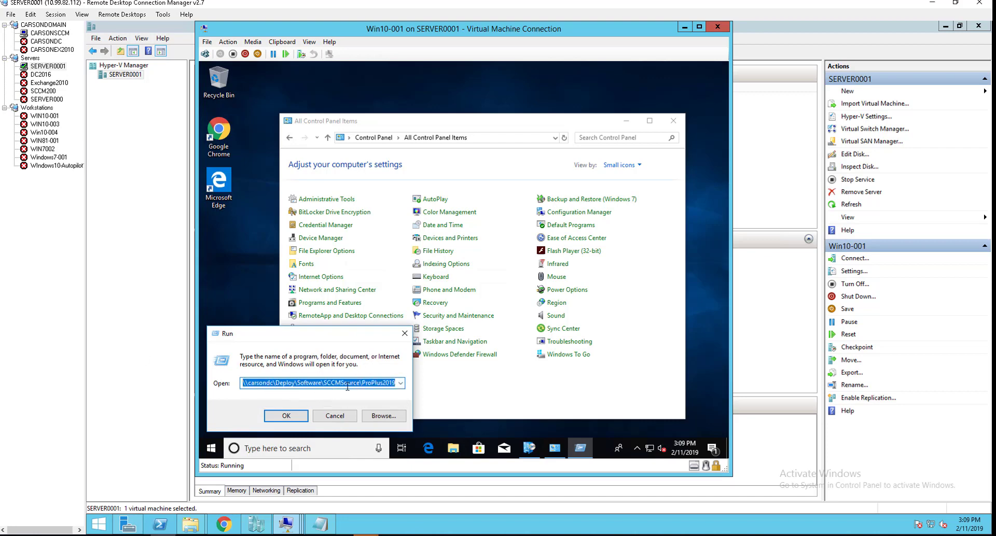
left_click_drag(363, 381, 491, 397)
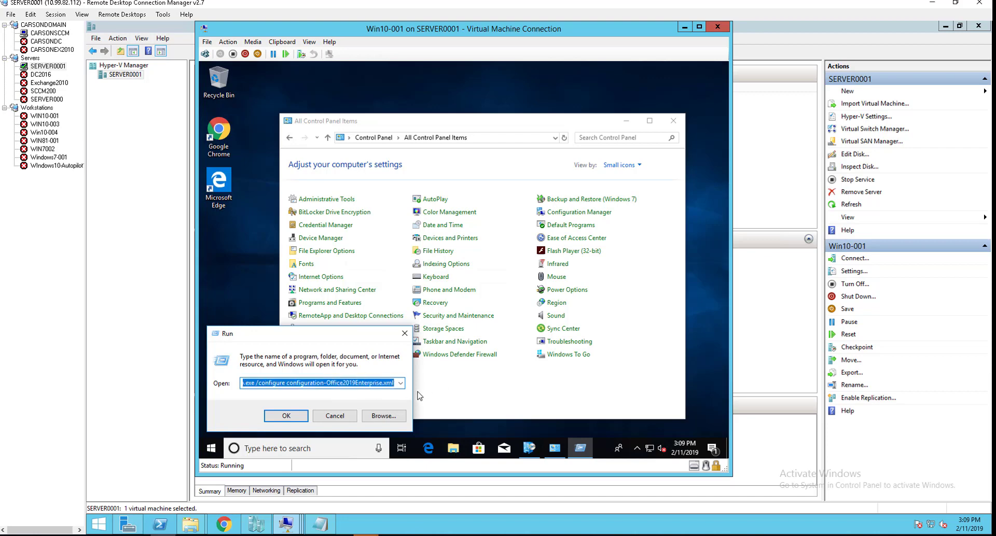
key("ctrl+v")
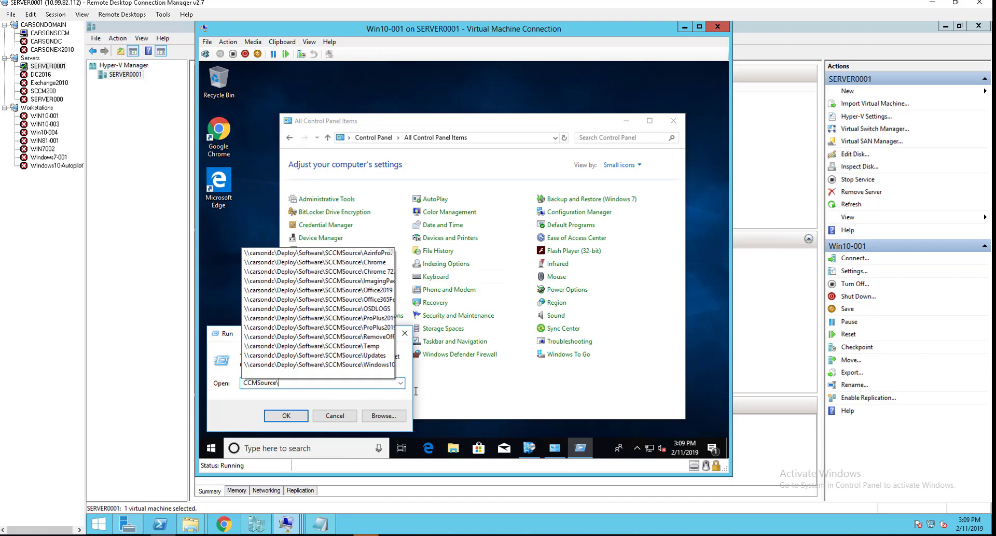
Open the Office2019 folder on the share and copy its full folder path
left_click(282, 415)
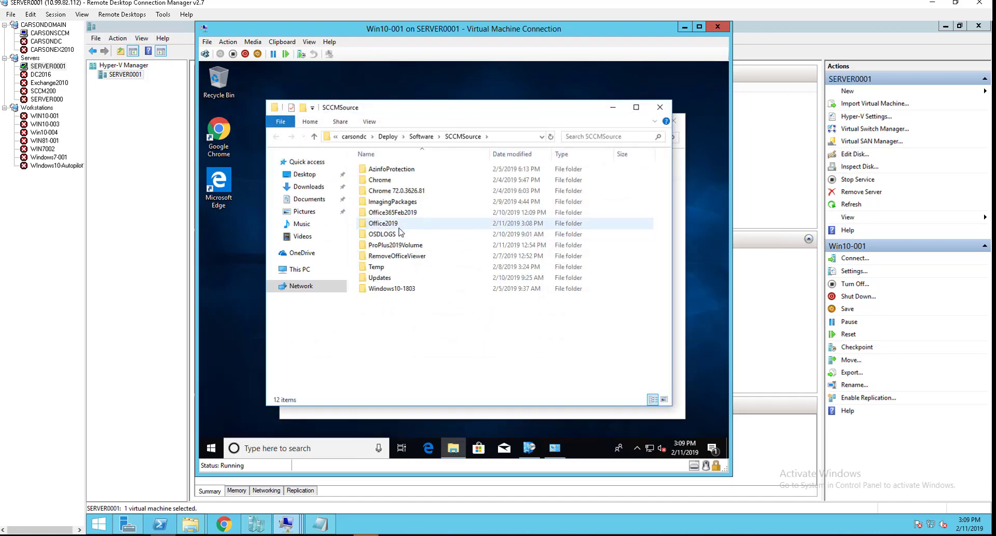
double_click(384, 223)
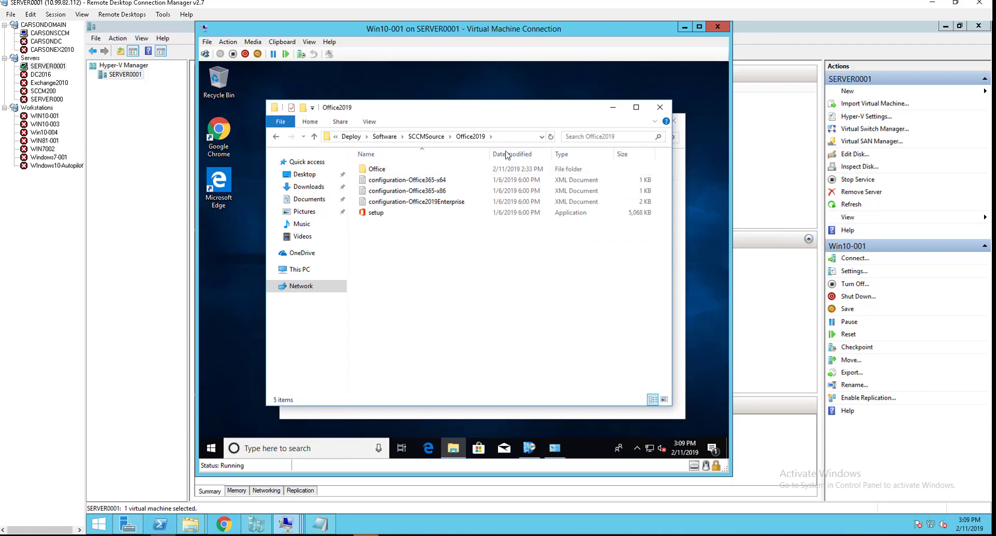
left_click(512, 138)
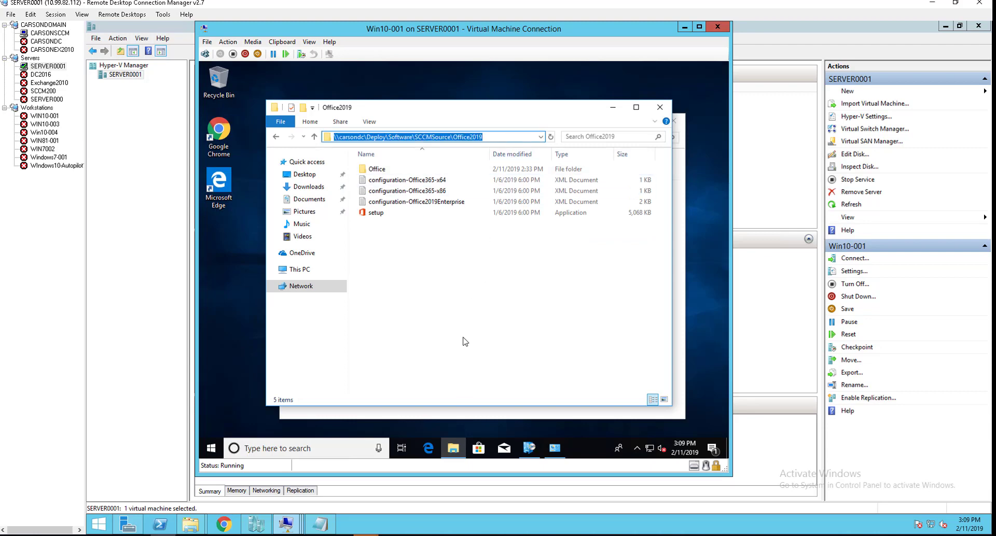
In a Run box, enter the pasted Office2019 path followed by \setup.exe /configure
right_click(212, 449)
left_click(232, 396)
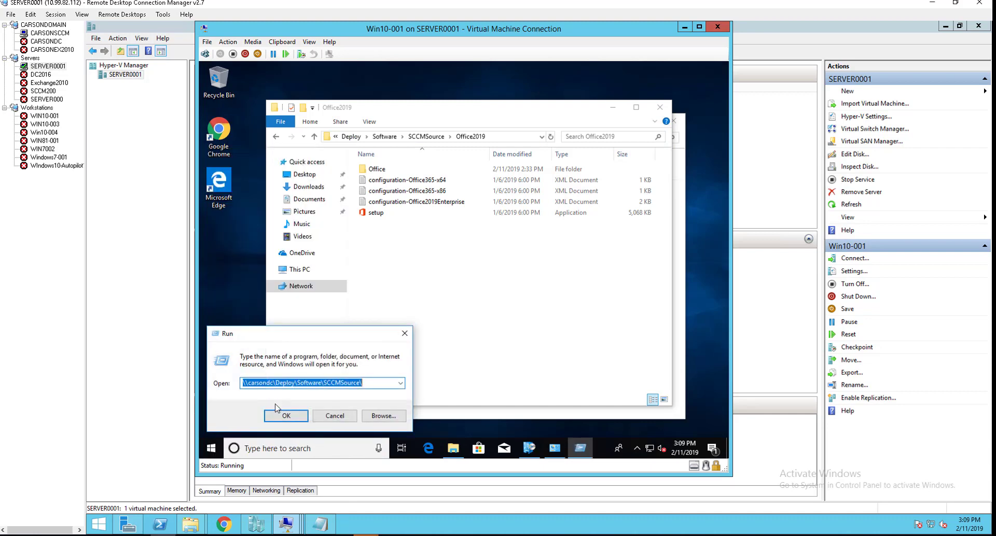
type("\\\\carsondc\\Deploy\\Software\\SCCMSource\\Office2019")
type("\\setup.e")
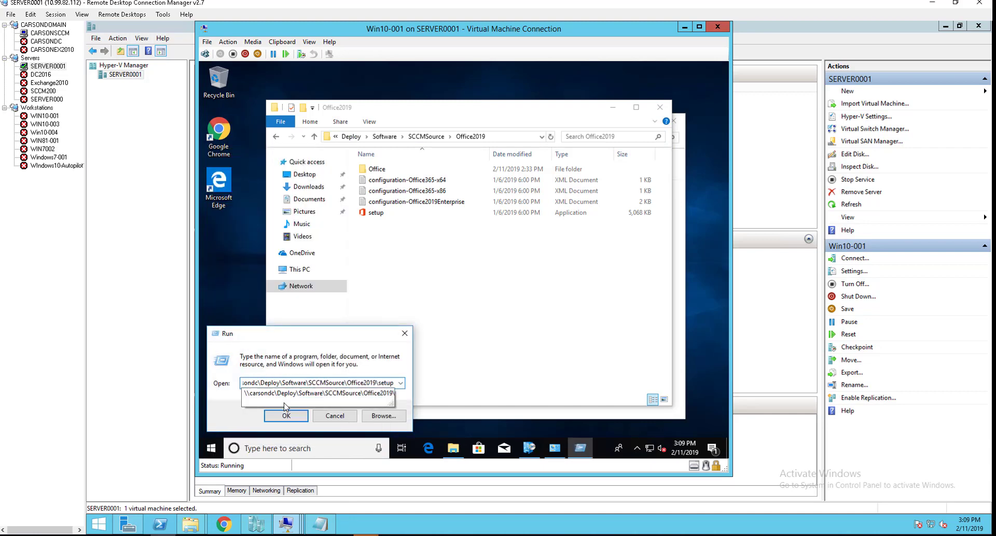
type("xe")
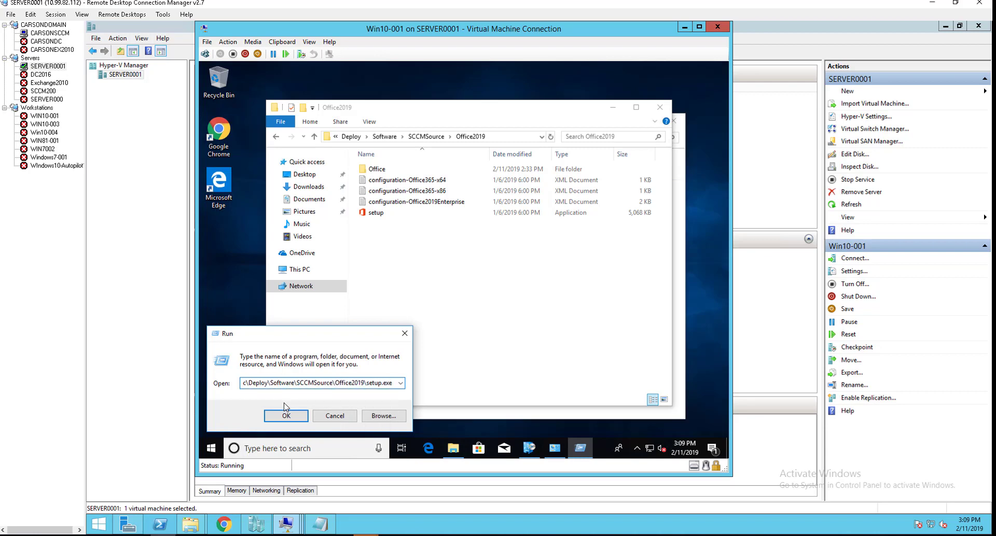
type(" /")
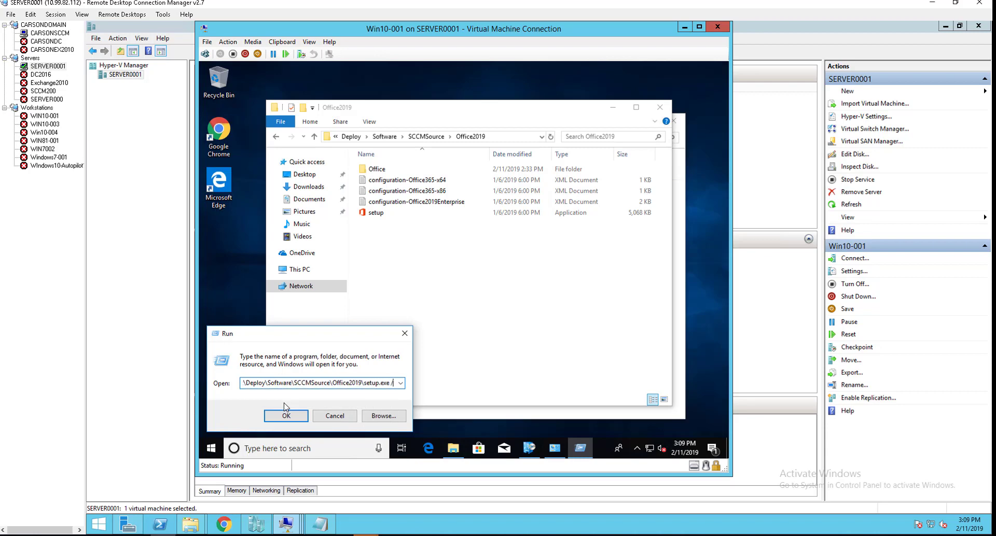
type("config")
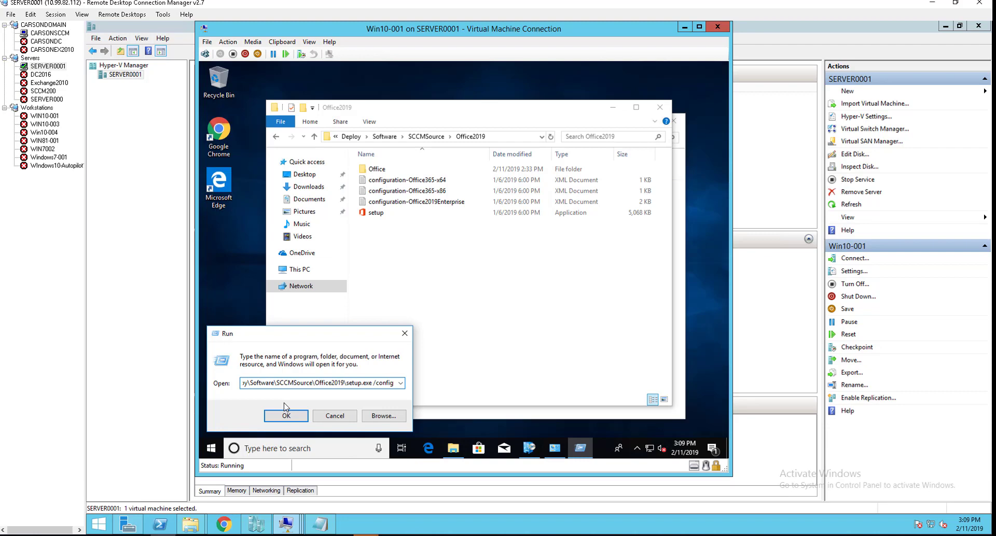
type("ure")
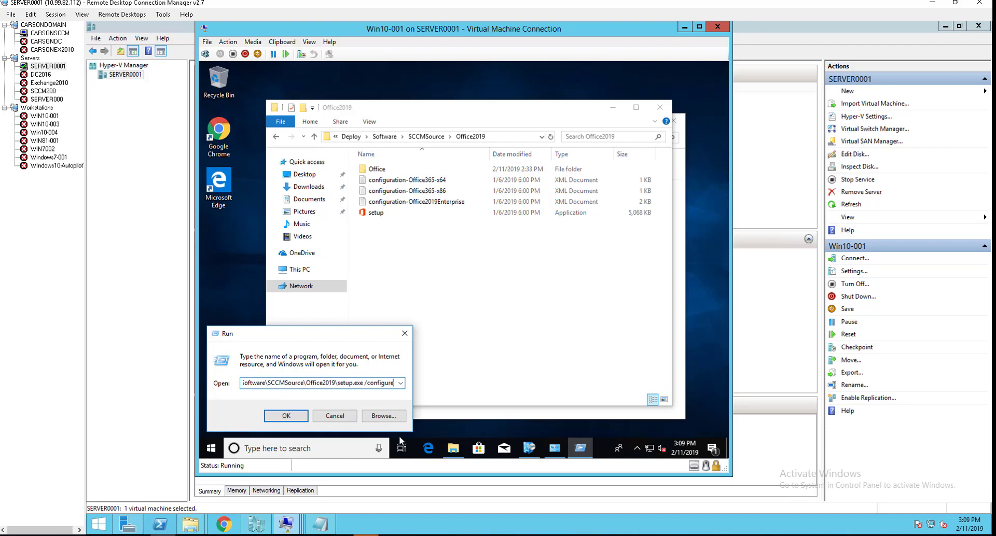
Copy the configuration-Office2019Enterprise file name from the folder
left_click(443, 204)
right_click(443, 205)
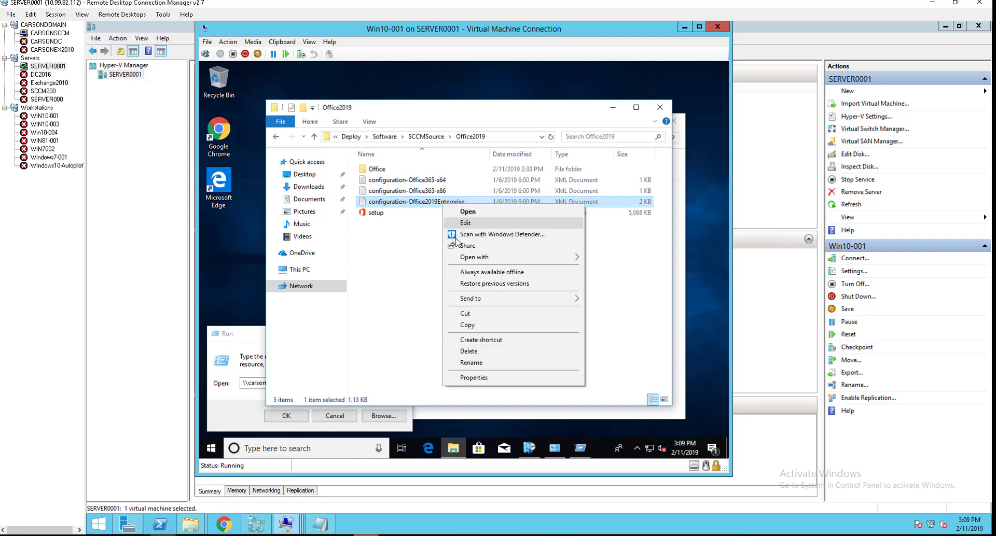
left_click(482, 363)
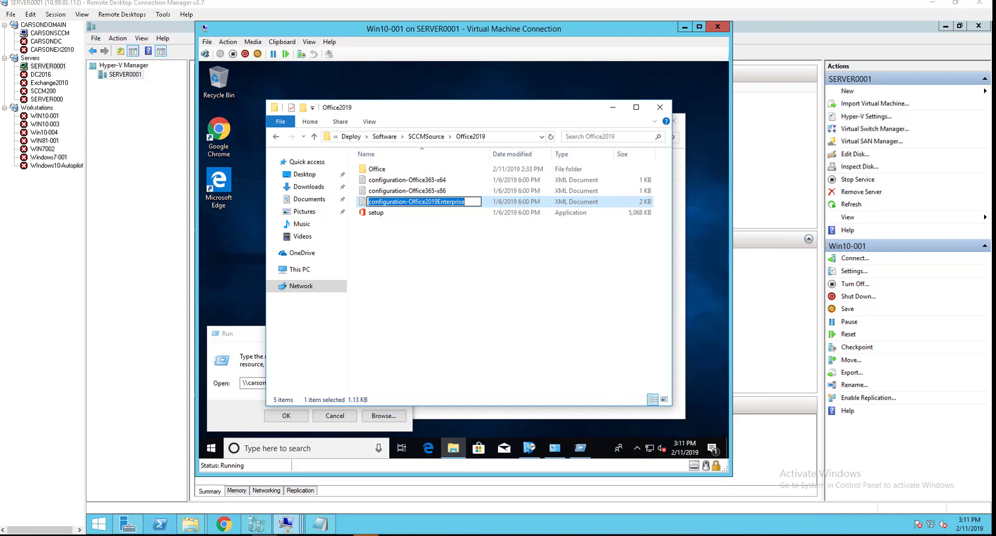
left_click(472, 201)
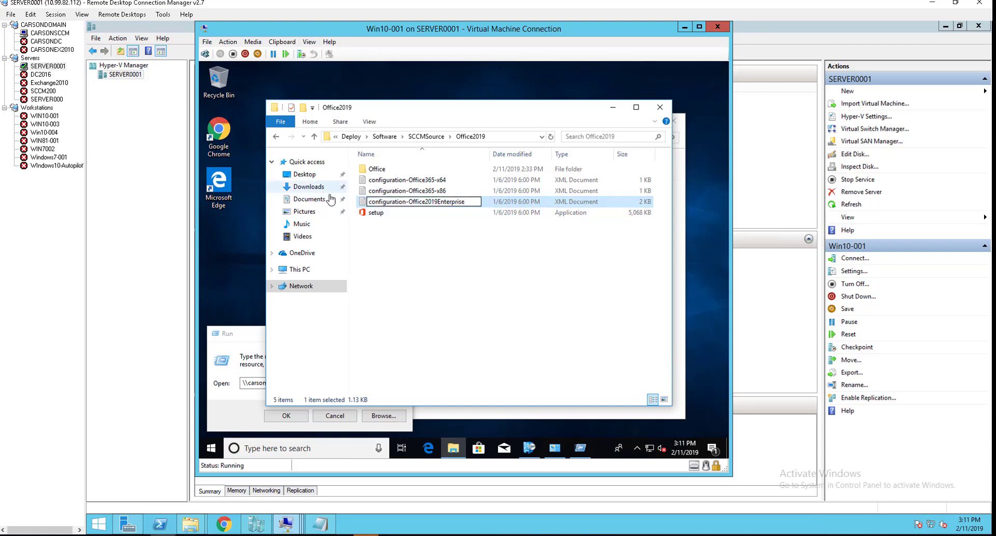
key("ctrl+a")
key("ctrl+c")
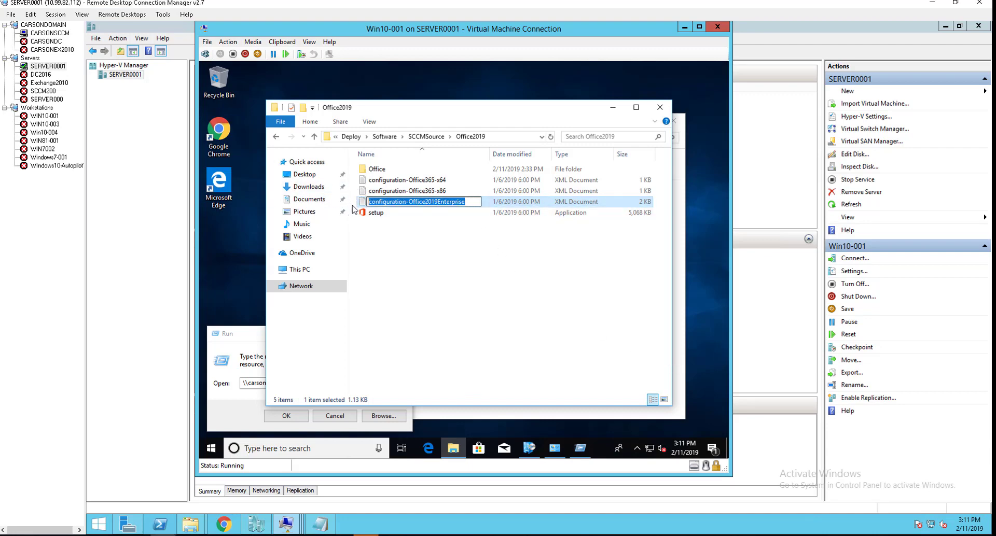
Append configuration-Office2019Enterprise.xml after /configure in the Run box and run the setup command
left_click(224, 425)
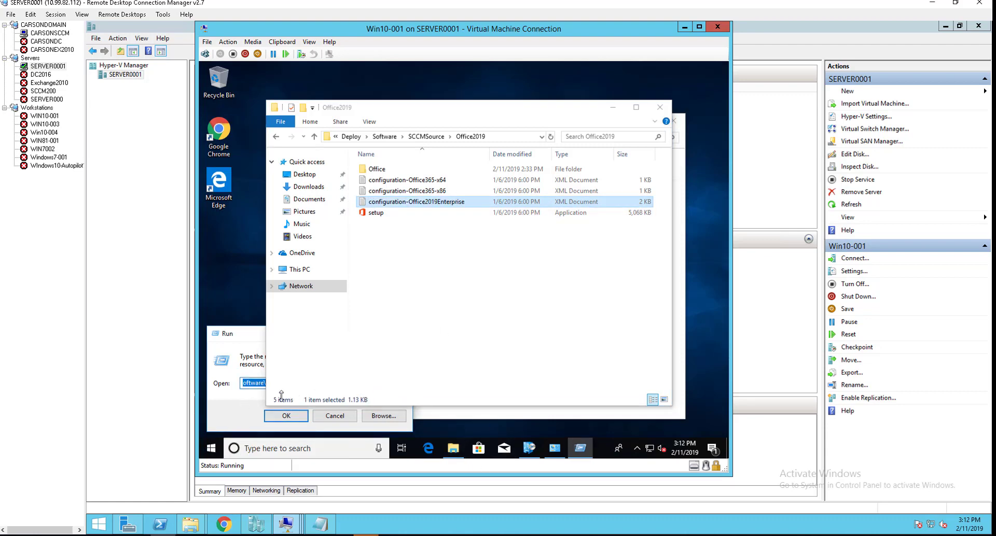
left_click(239, 342)
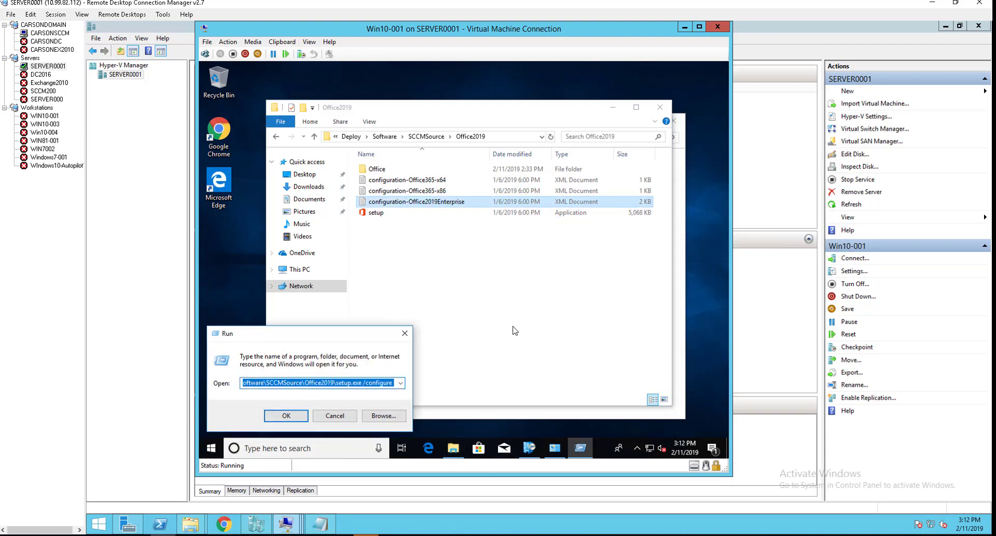
left_click(394, 384)
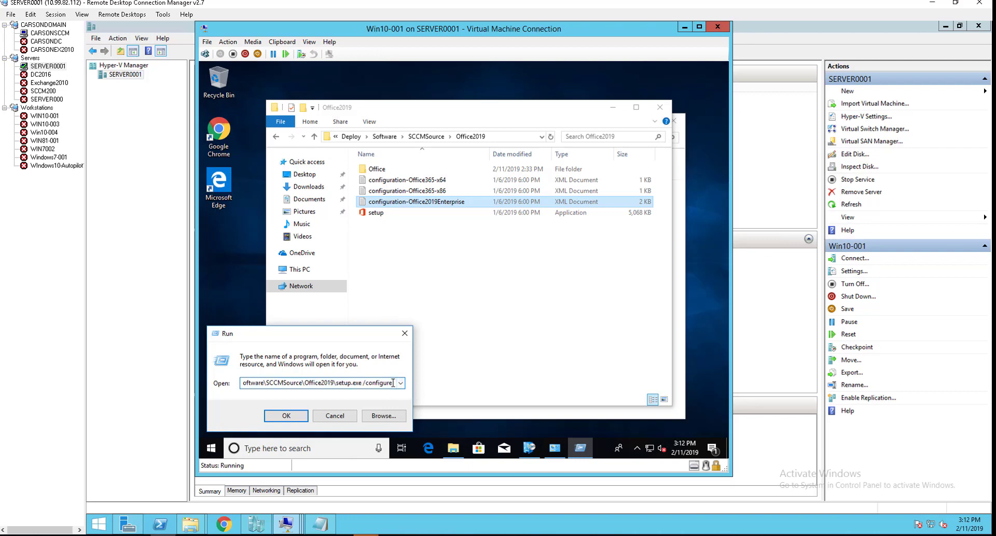
key("ctrl+v")
type(".xm")
left_click(286, 416)
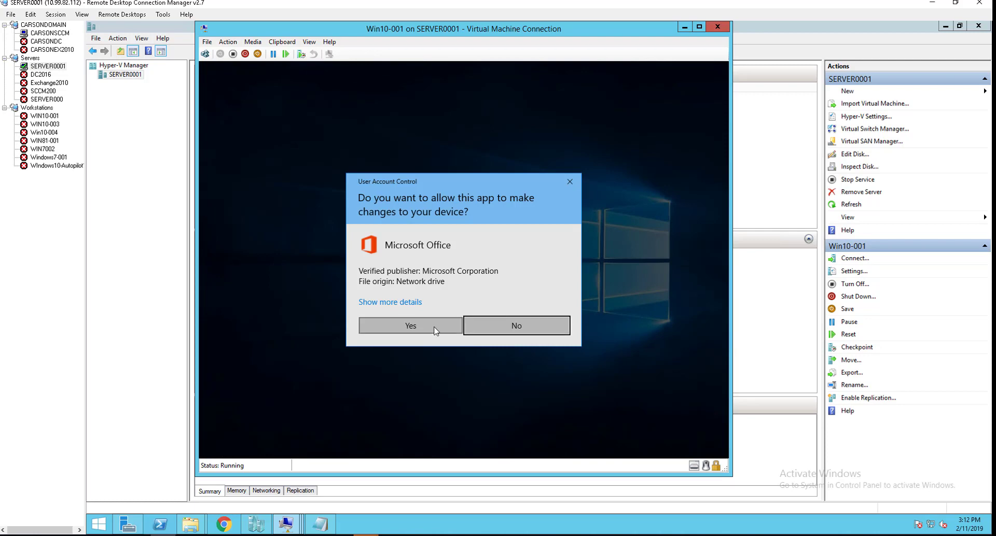
Approve the User Account Control prompt so the Office 2019 installer starts
left_click(434, 327)
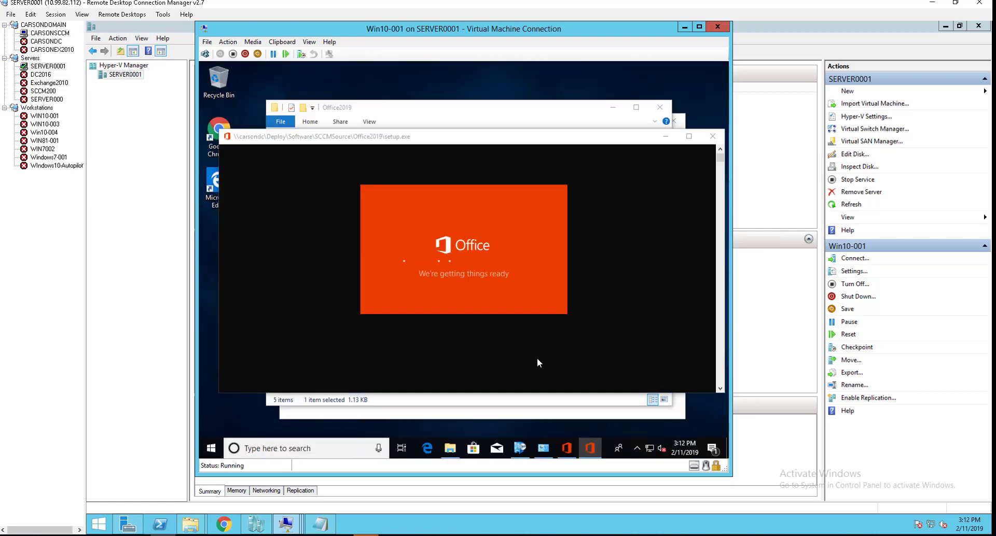